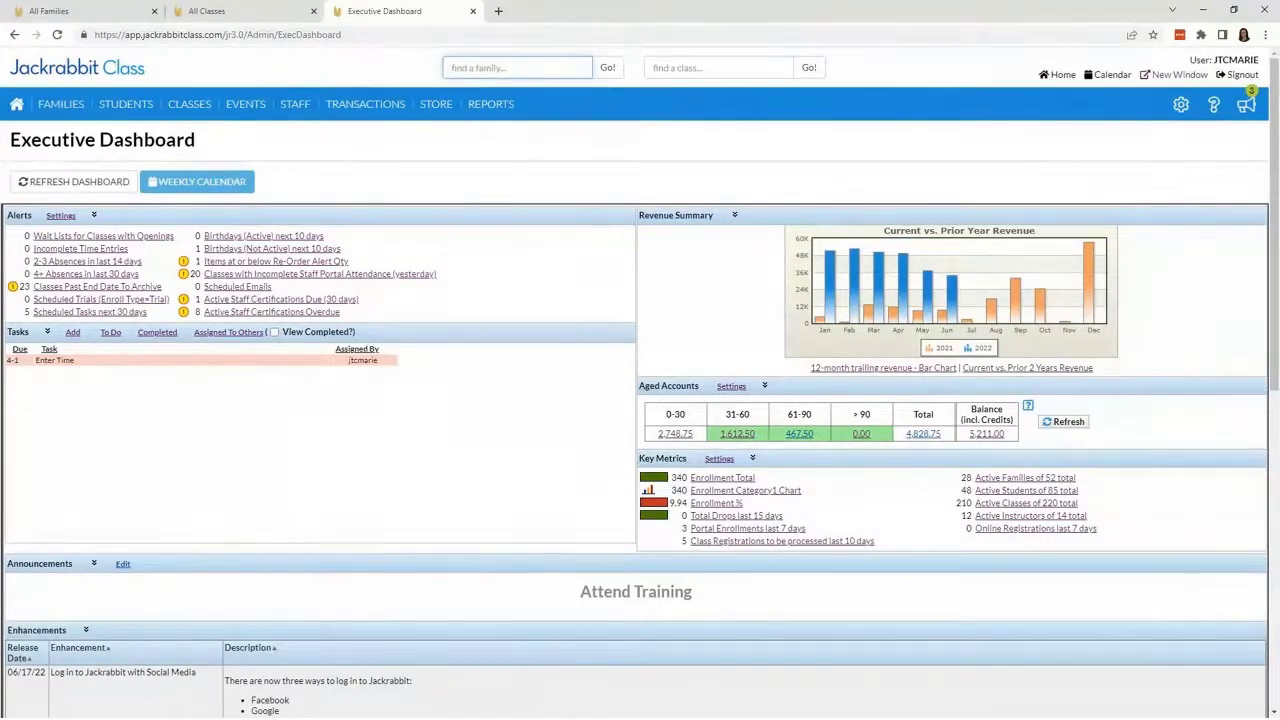
- Open the All Families list
{"action": "mouse_move", "coordinate": [60, 110]}
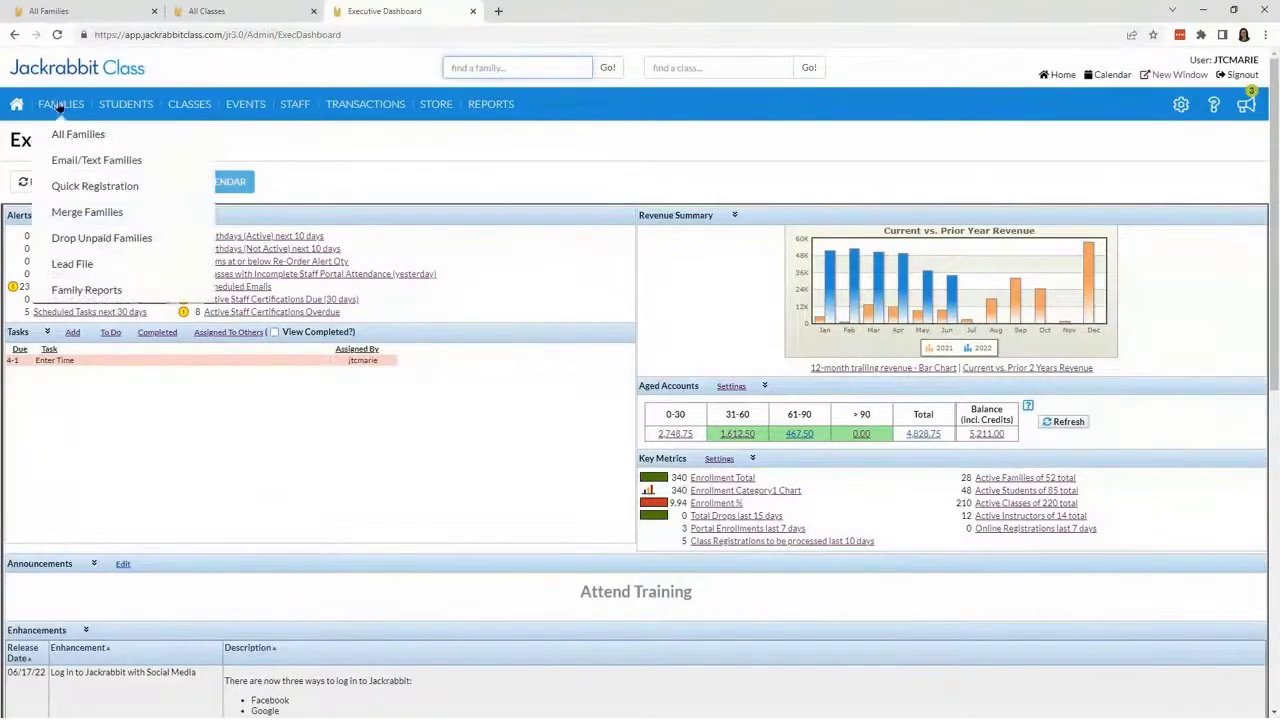
{"action": "left_click", "coordinate": [65, 138]}
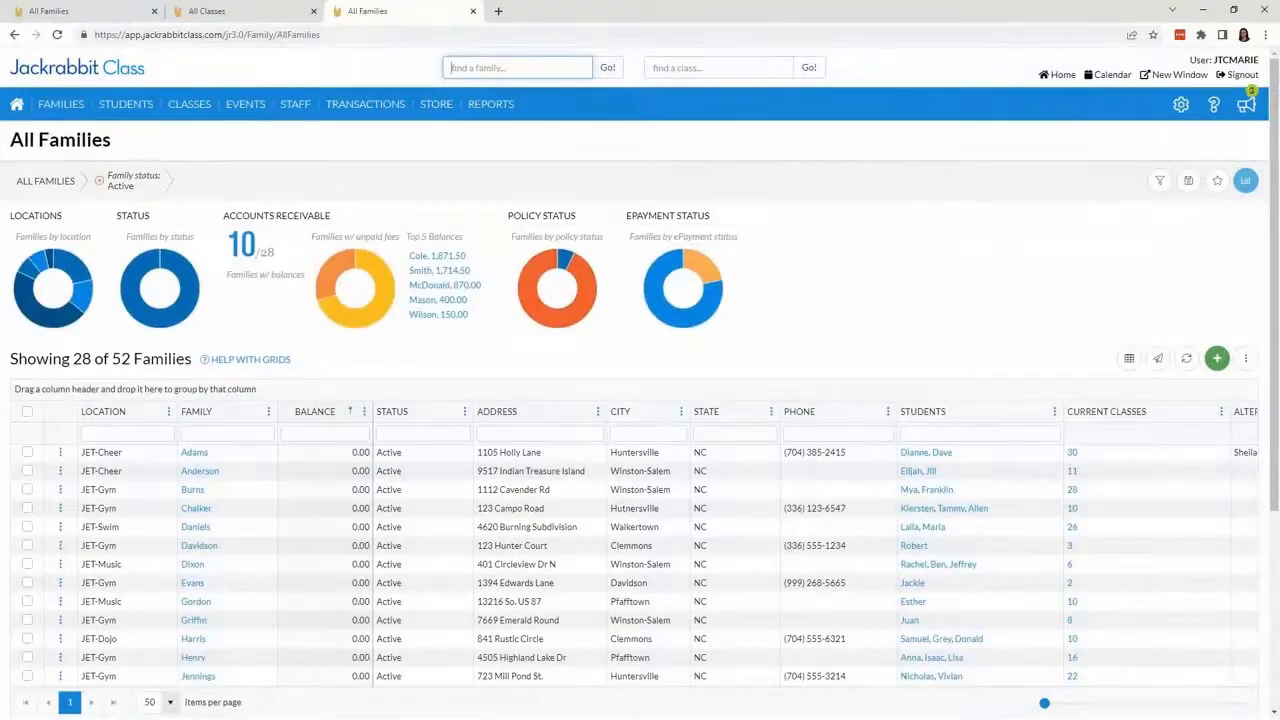
- Clear the Active family status filter and search the filter options for "fix" before reloading the list
{"action": "left_click", "coordinate": [99, 181]}
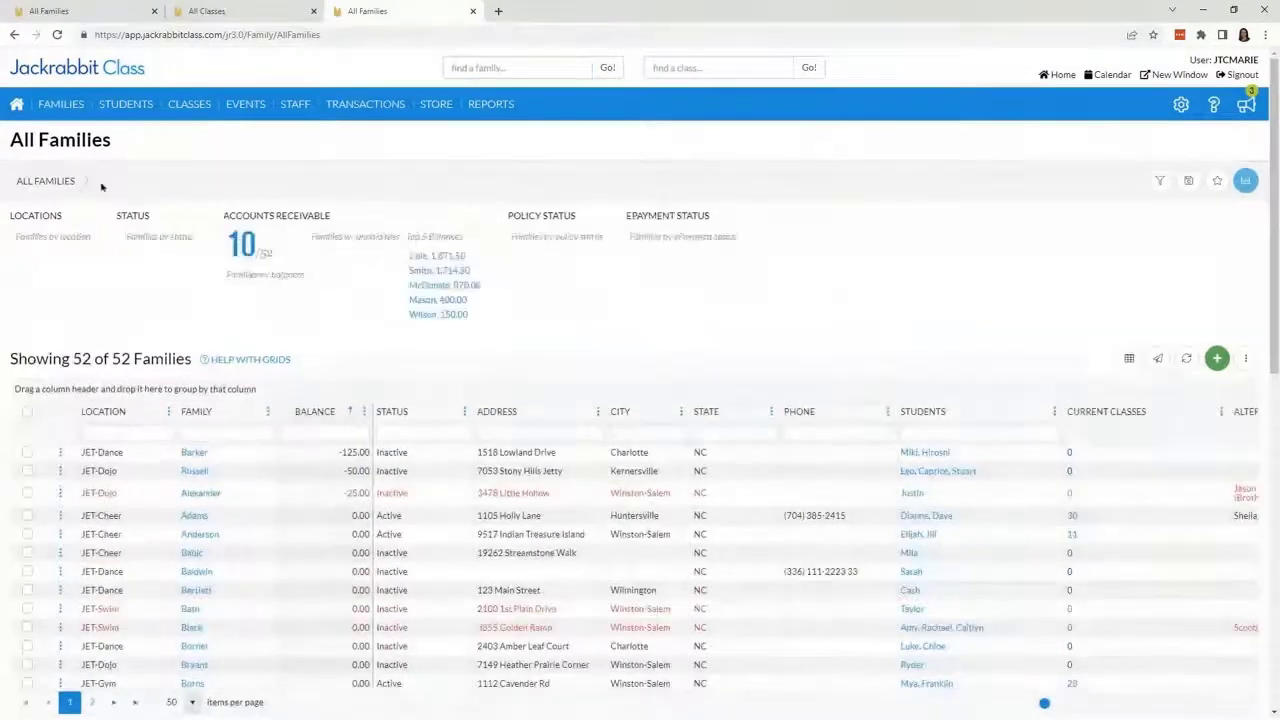
{"action": "left_click", "coordinate": [1159, 184]}
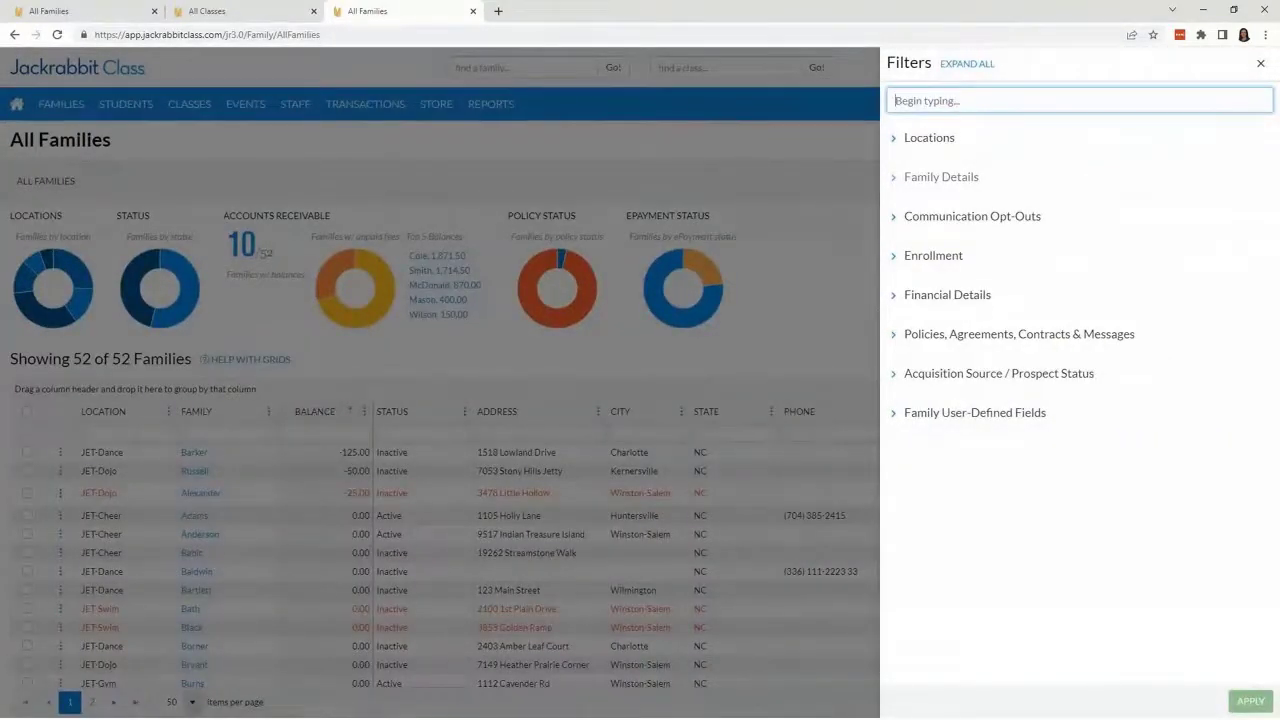
{"action": "type", "text": "fix"}
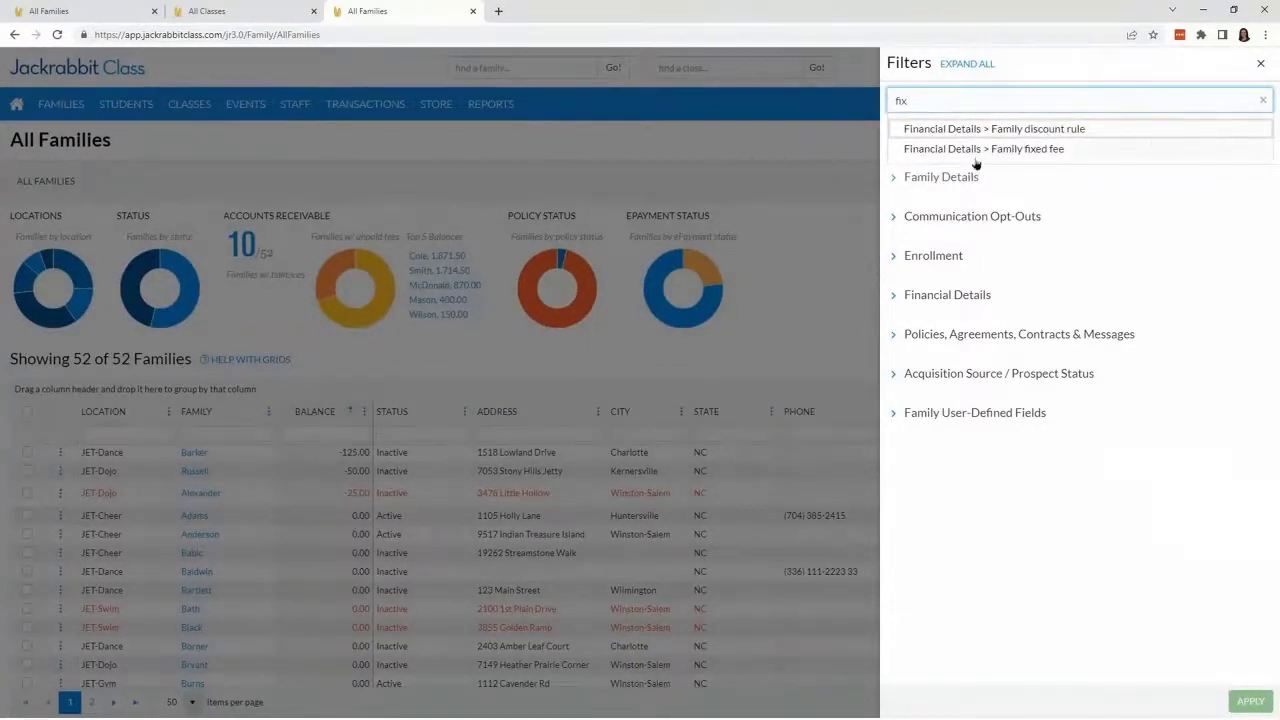
{"action": "left_click", "coordinate": [799, 306]}
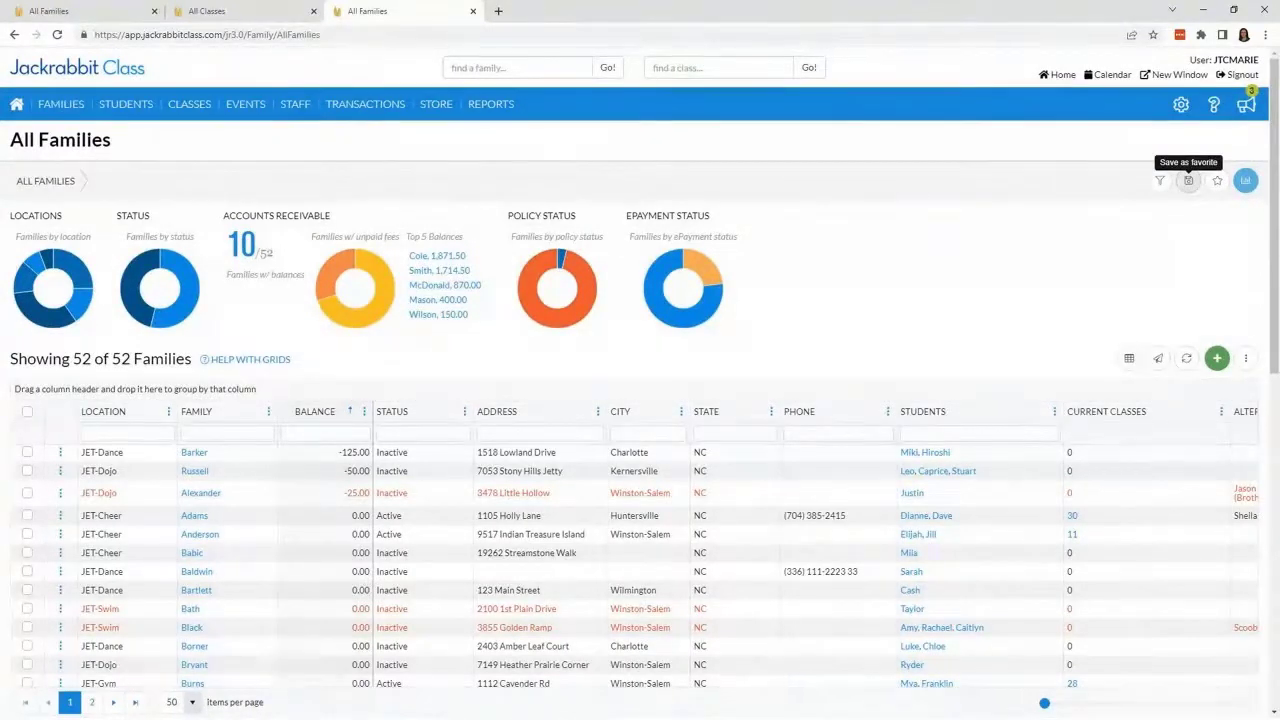
{"action": "left_click", "coordinate": [58, 35]}
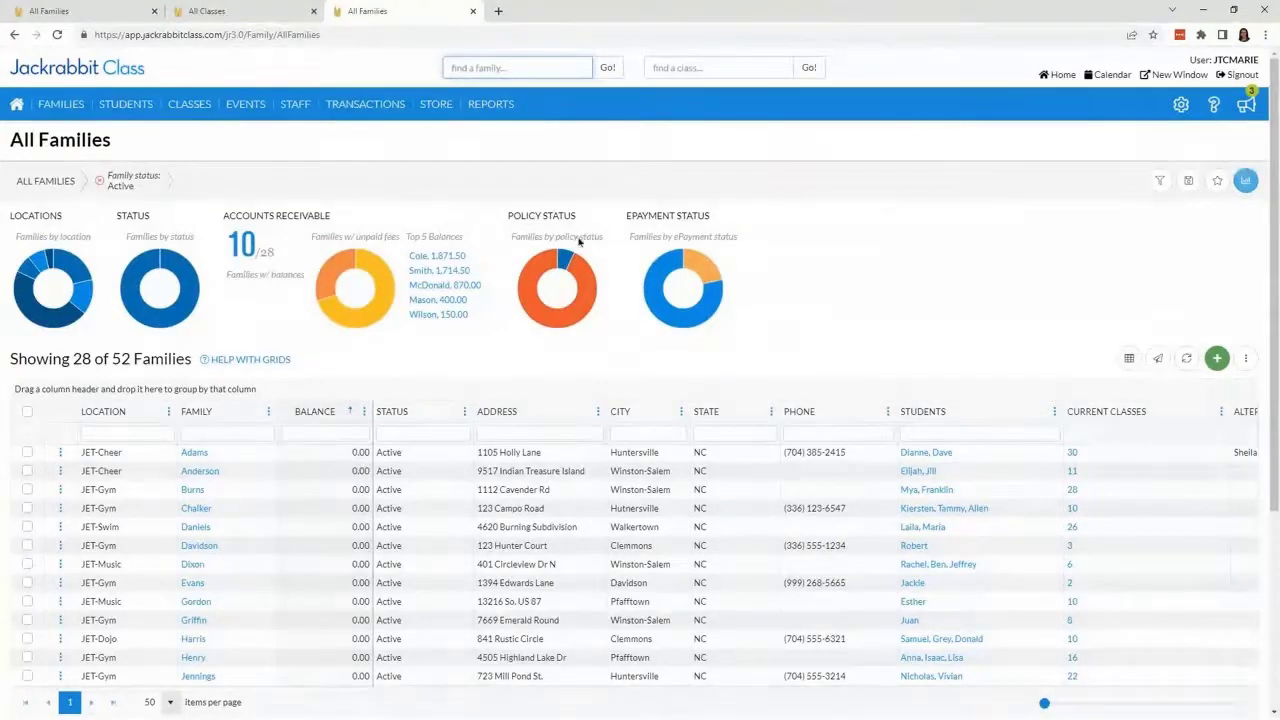
- Filter the list to families that have not agreed to all active policies using the policy status chart, and remove that filter again
{"action": "mouse_move", "coordinate": [582, 264]}
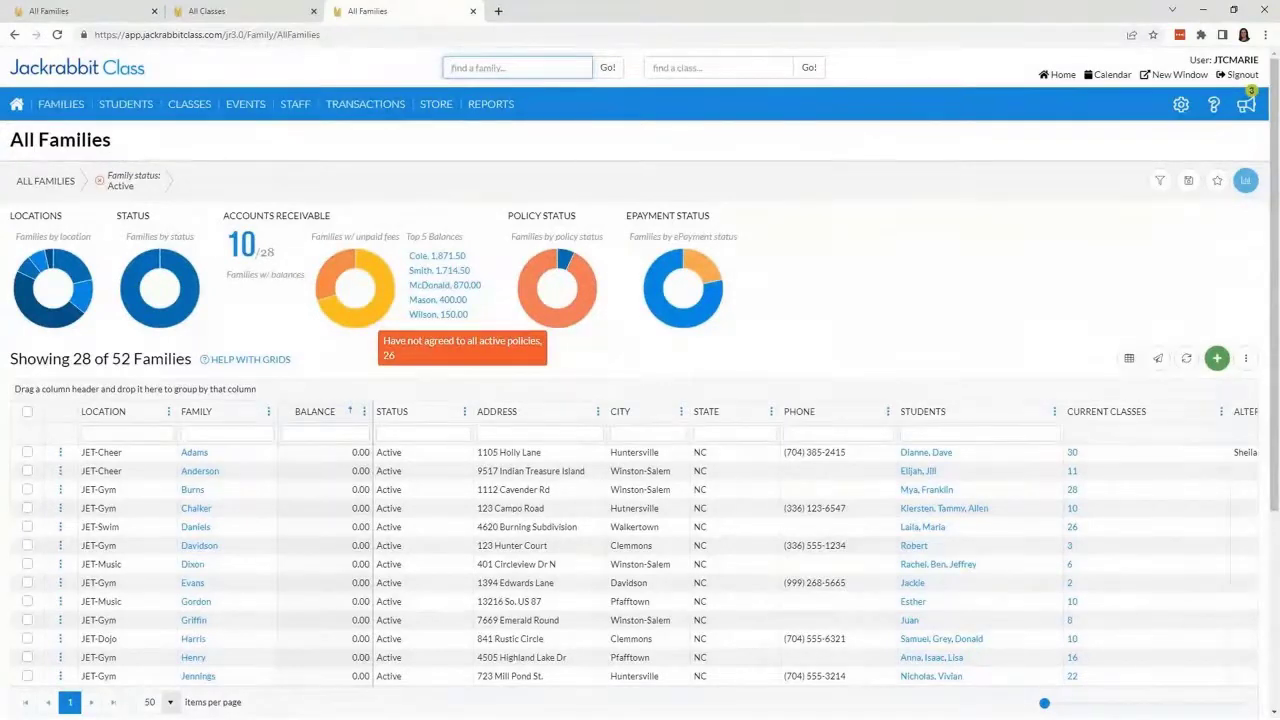
{"action": "left_click", "coordinate": [588, 277]}
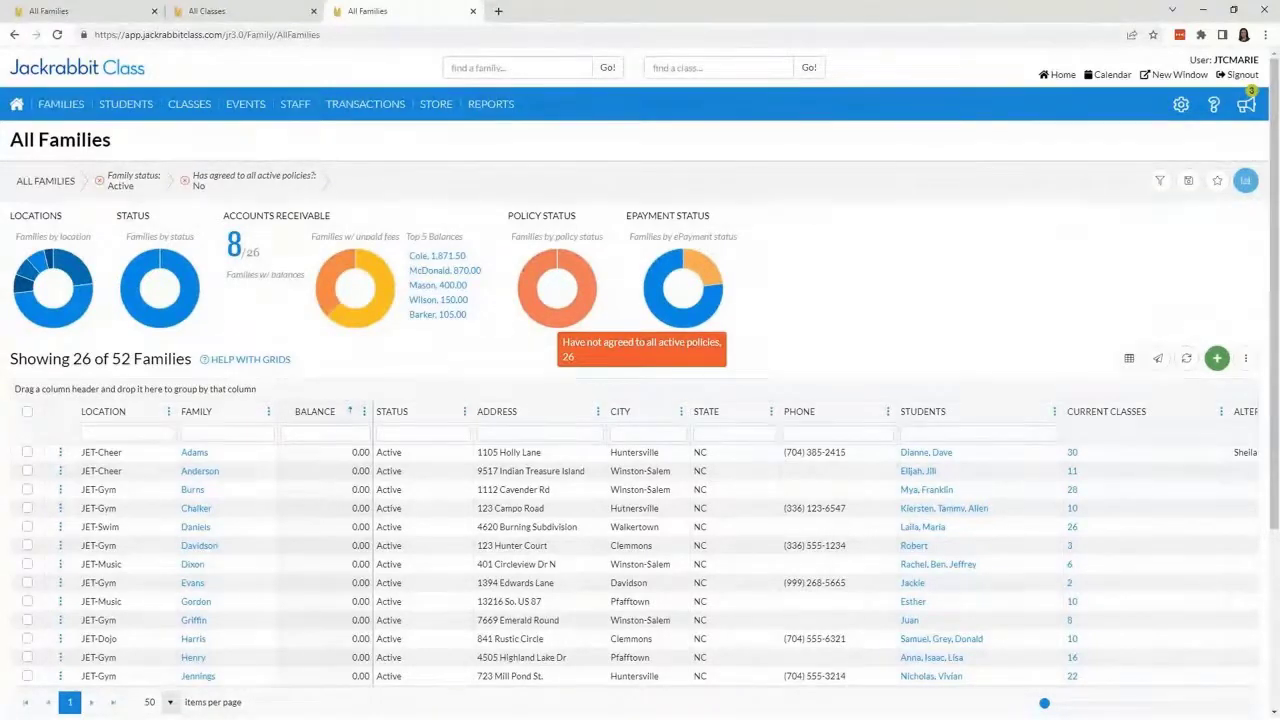
{"action": "mouse_move", "coordinate": [95, 118]}
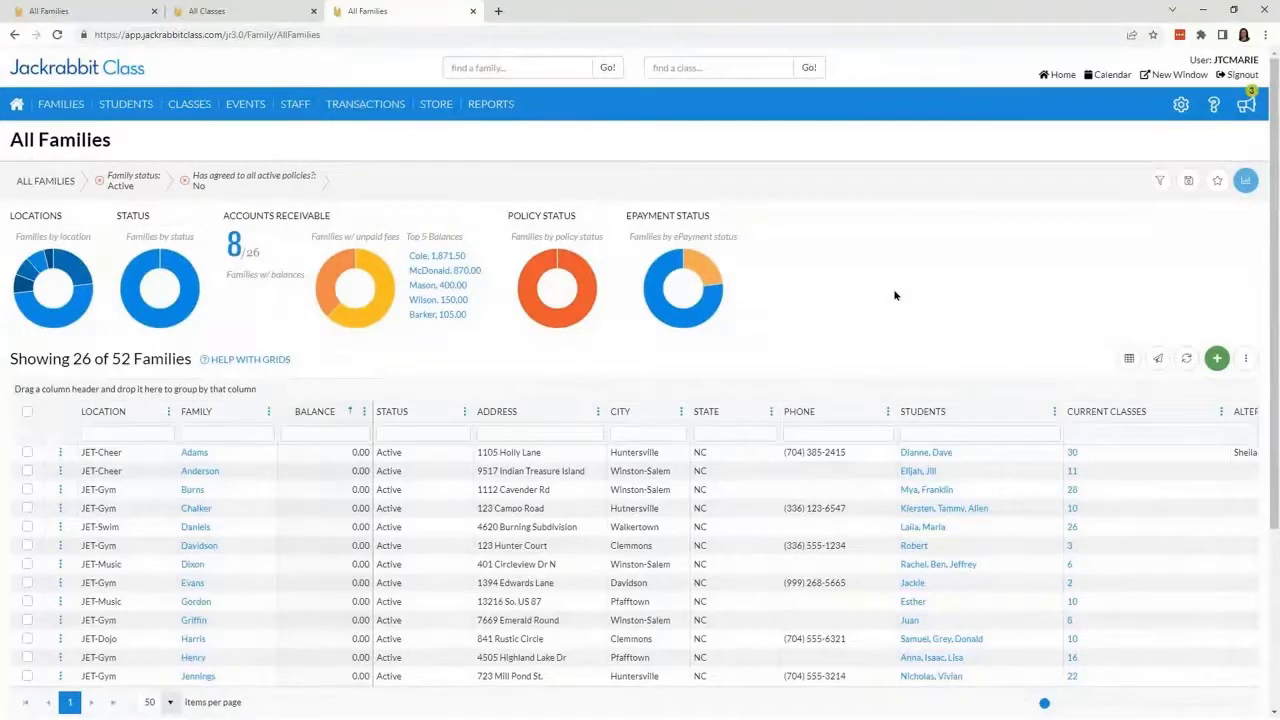
{"action": "left_click", "coordinate": [184, 181]}
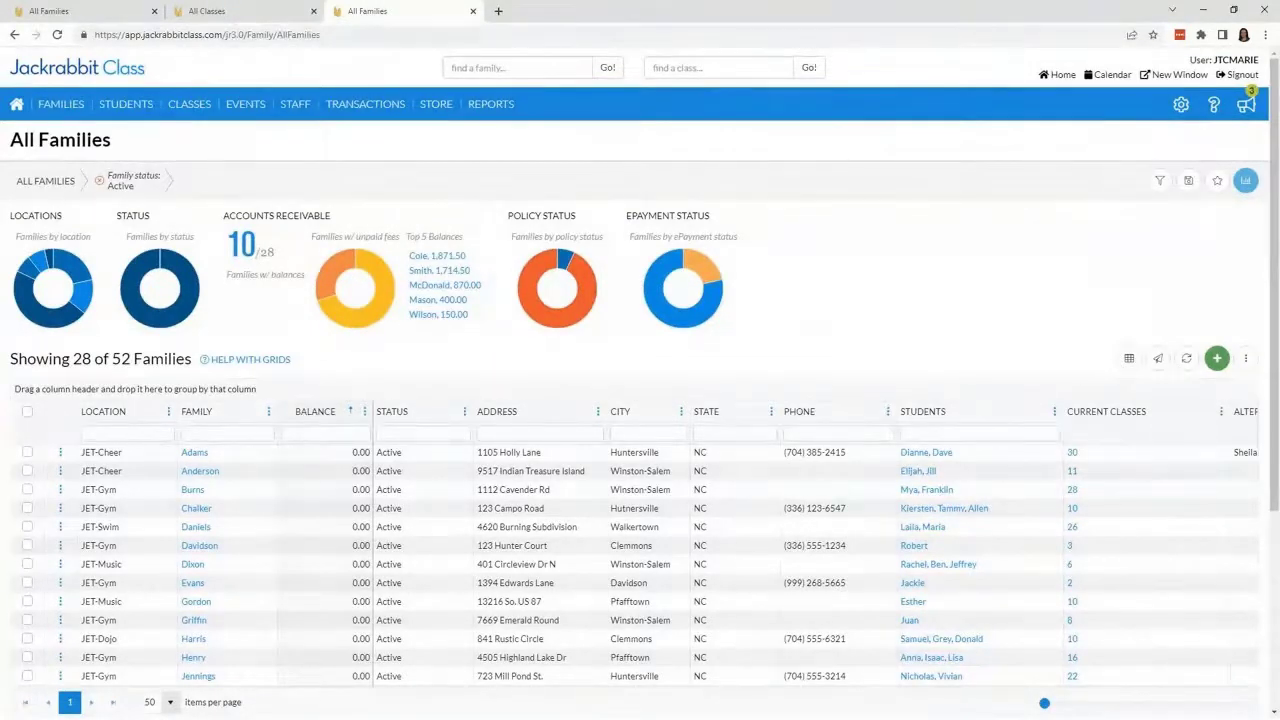
- Squeeze the family grid's columns and expand the grid again
{"action": "left_click", "coordinate": [1130, 364]}
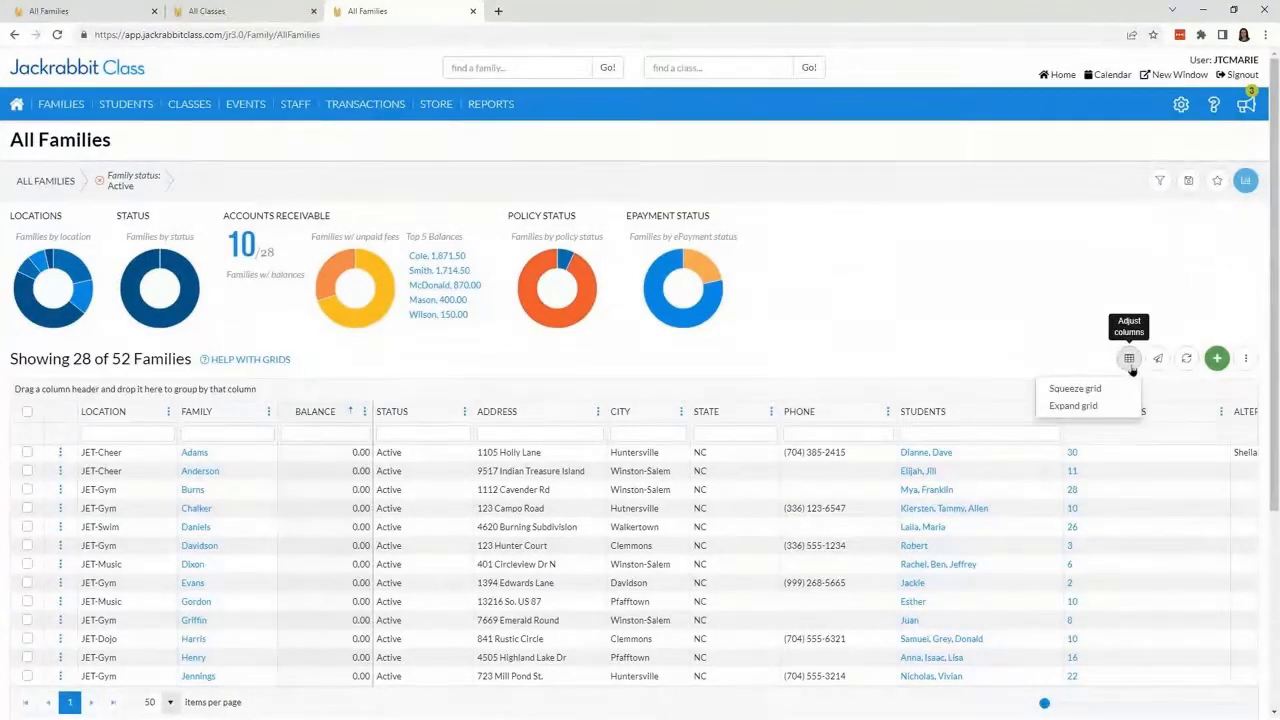
{"action": "left_click", "coordinate": [1064, 393]}
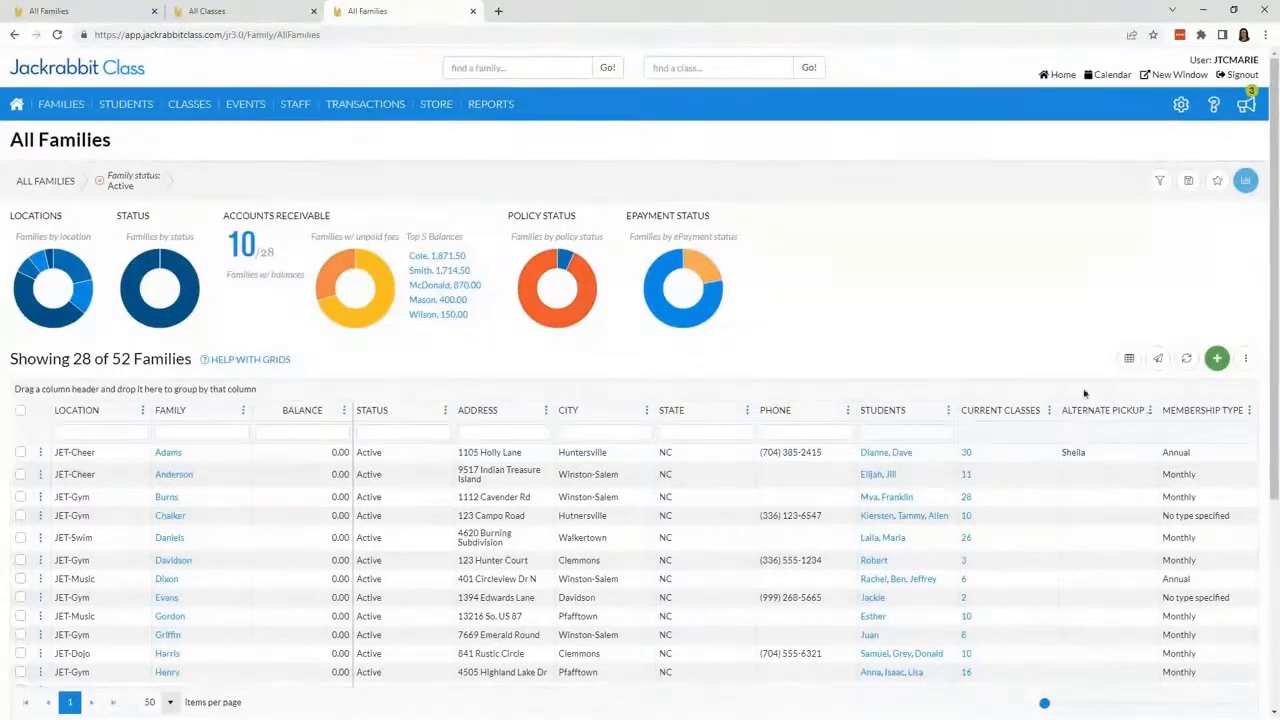
{"action": "left_click", "coordinate": [1127, 360]}
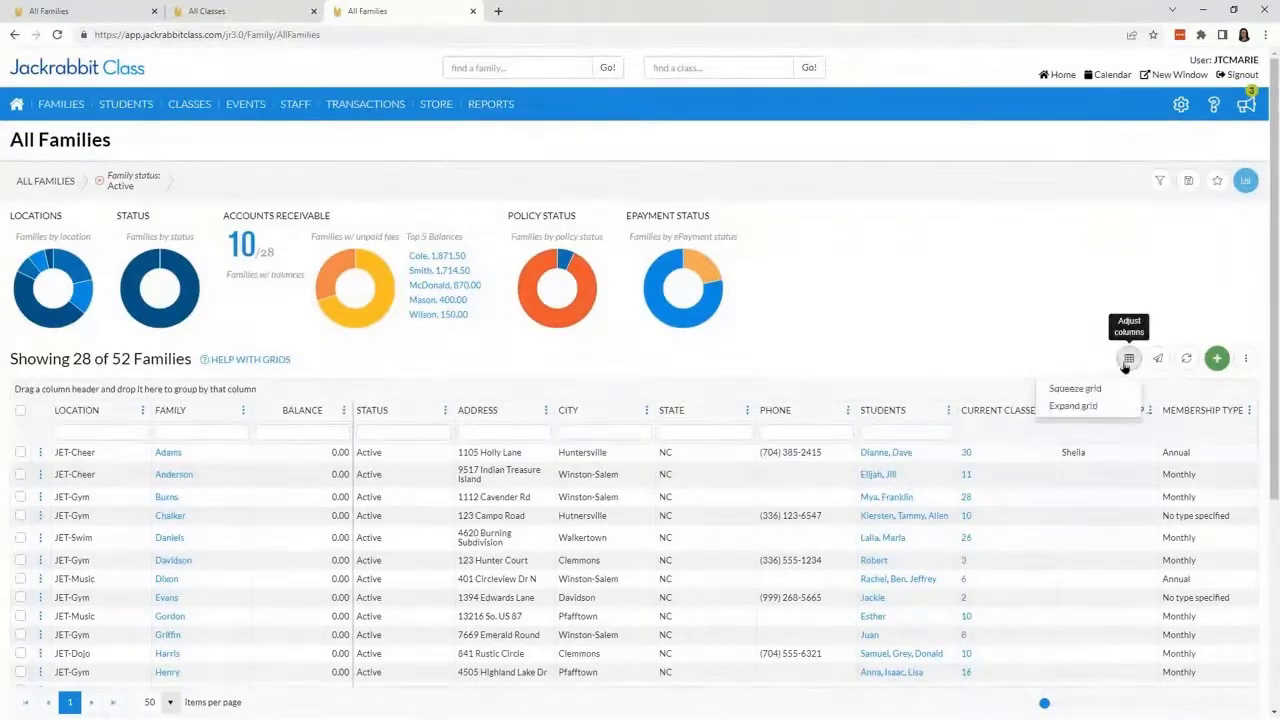
{"action": "left_click", "coordinate": [1065, 406]}
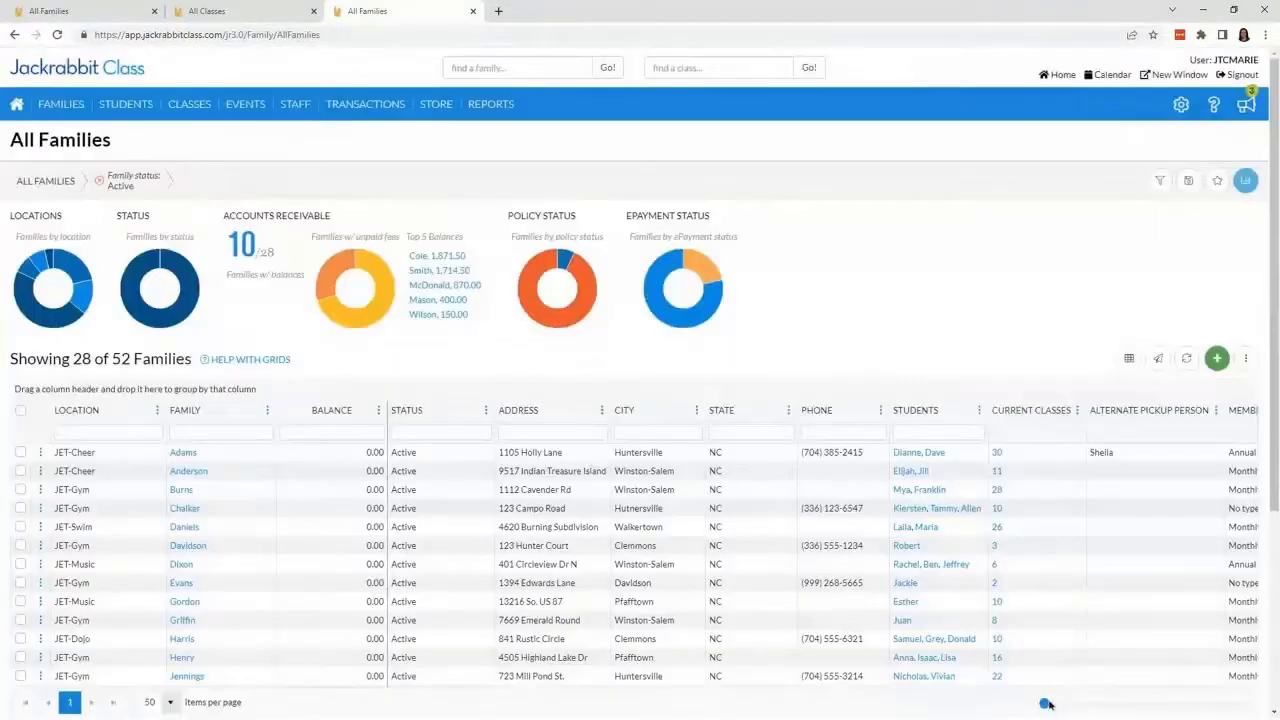
{"action": "mouse_move", "coordinate": [1045, 706]}
{"action": "left_mouse_down"}
{"action": "mouse_move", "coordinate": [1243, 703]}
{"action": "mouse_move", "coordinate": [1044, 703]}
{"action": "left_mouse_up"}
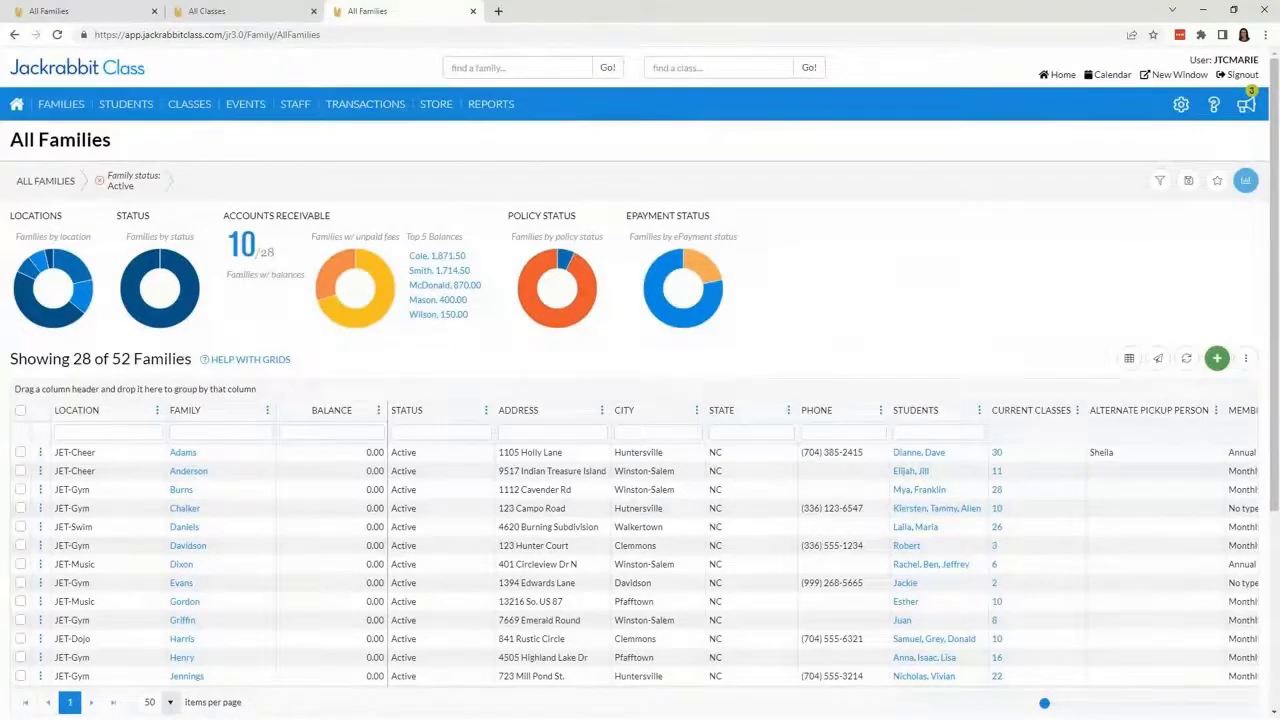
{"action": "left_click", "coordinate": [1155, 360]}
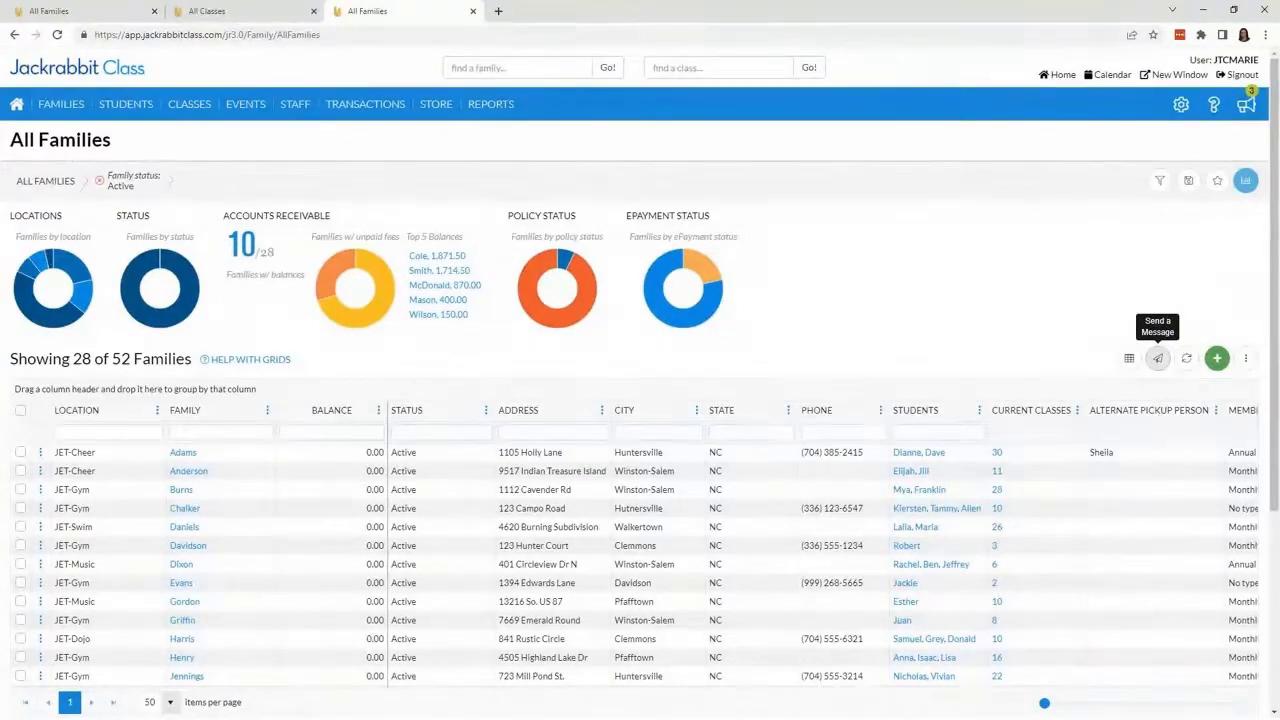
{"action": "left_click", "coordinate": [61, 104]}
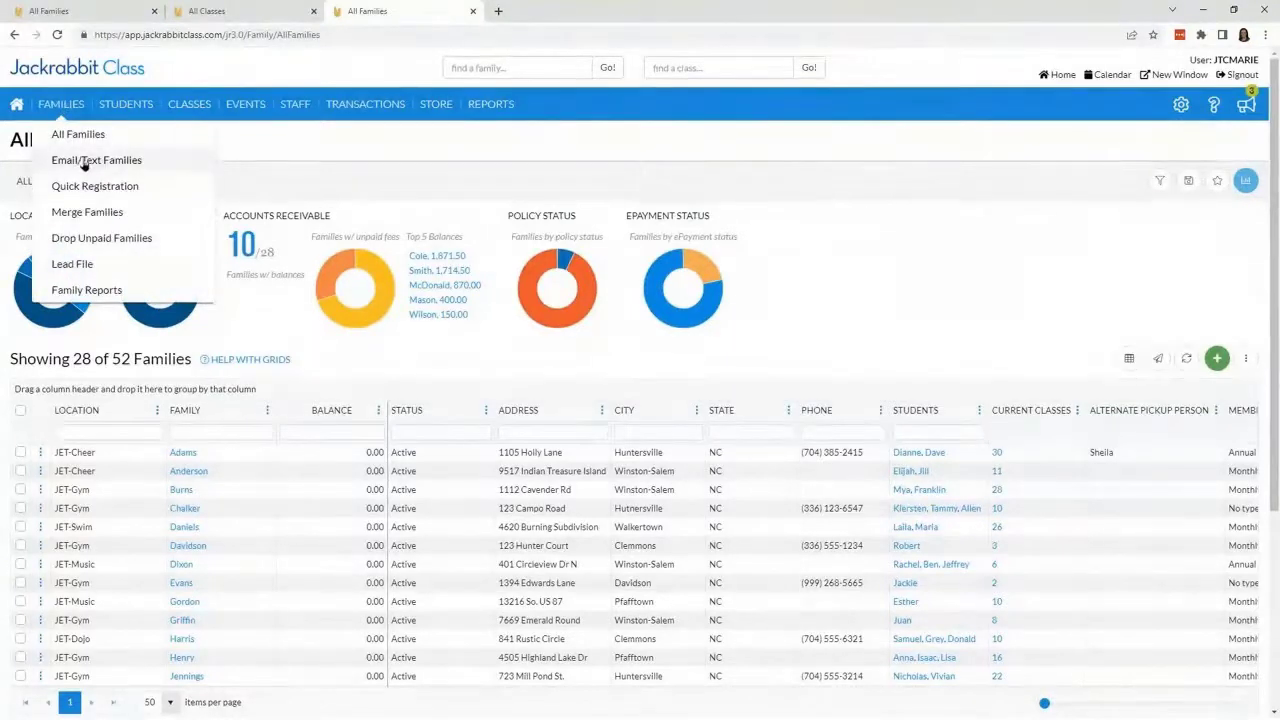
{"action": "left_click", "coordinate": [928, 309]}
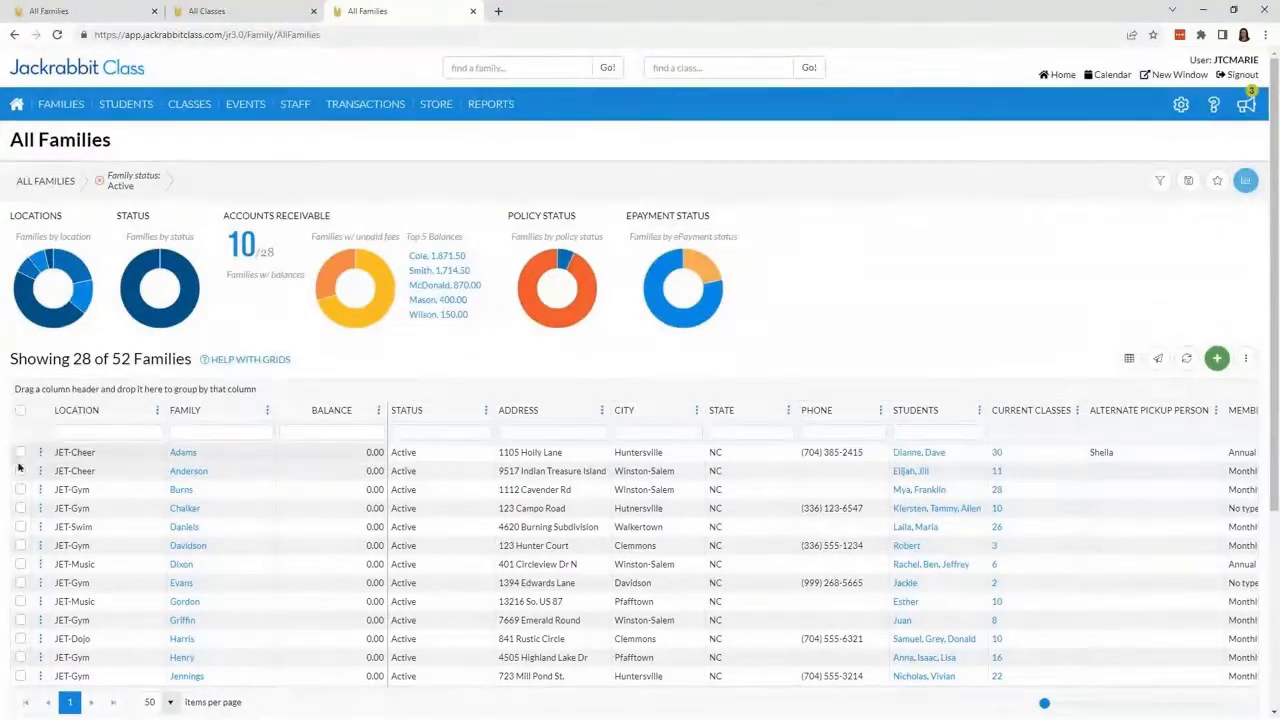
- Start an email to the listed families with only Primary Contacts as the audience, and continue to the additional settings
{"action": "left_click", "coordinate": [1160, 360]}
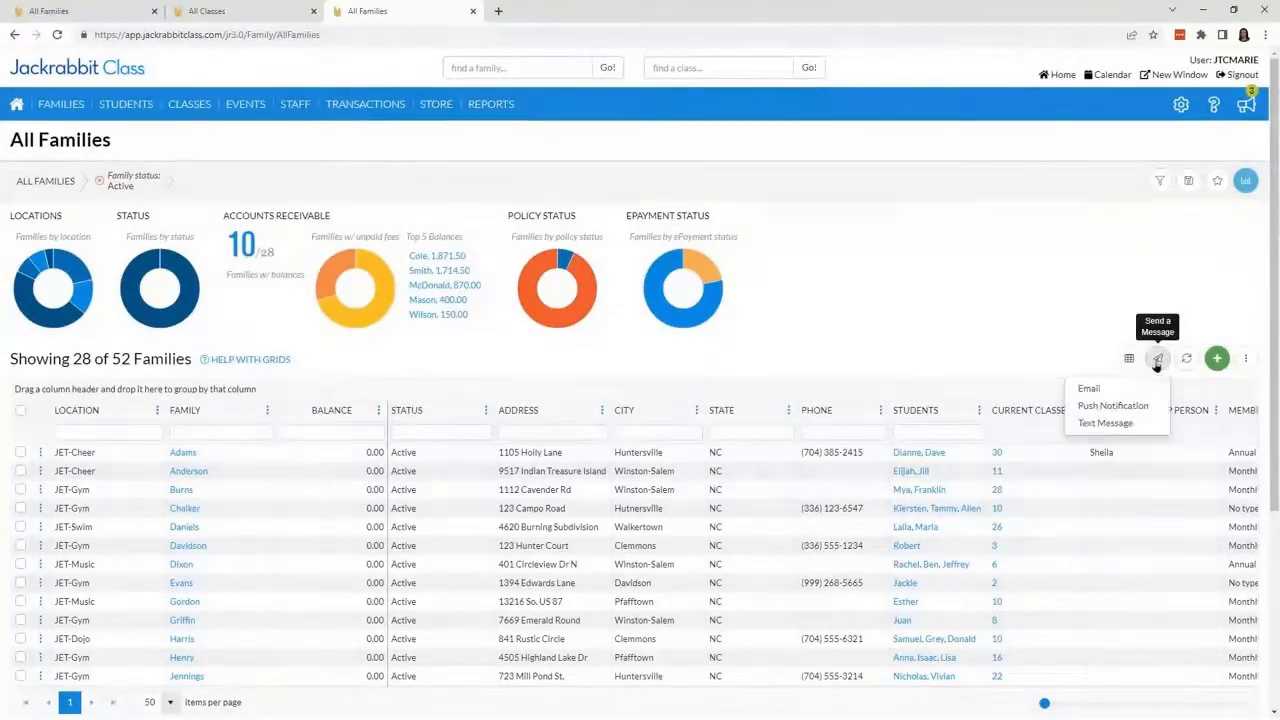
{"action": "left_click", "coordinate": [1089, 389]}
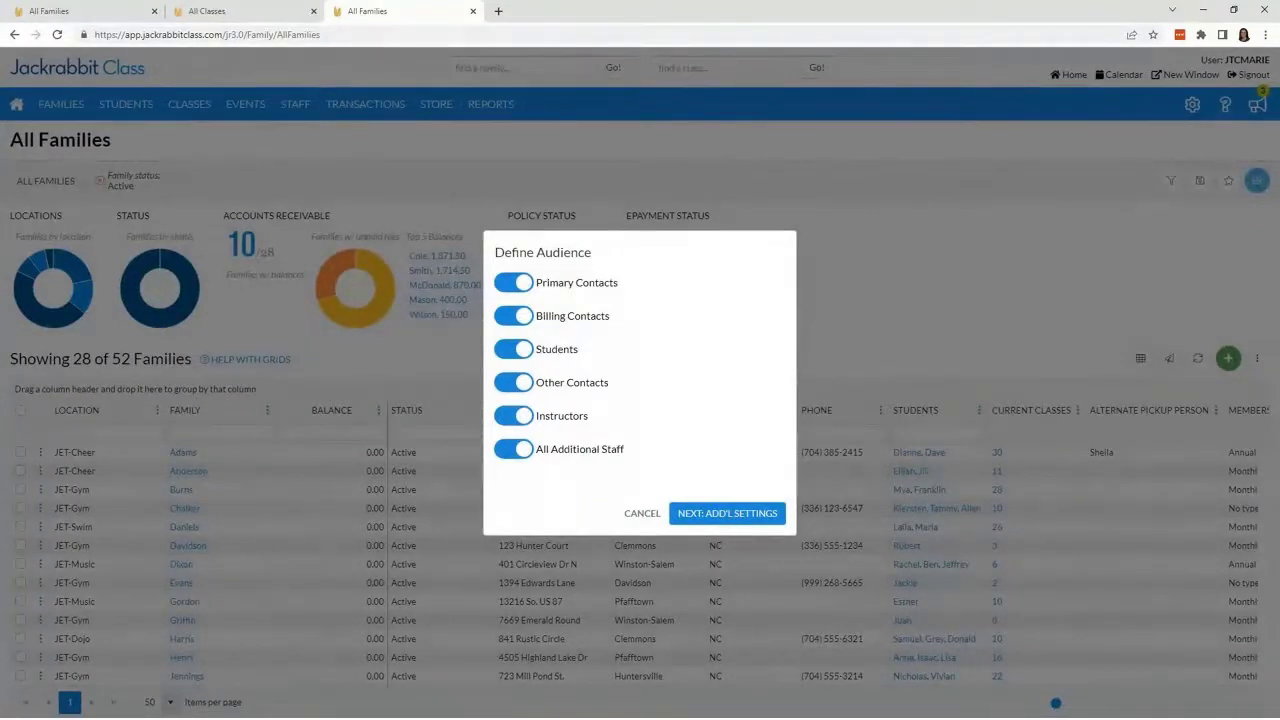
{"action": "left_click", "coordinate": [527, 424]}
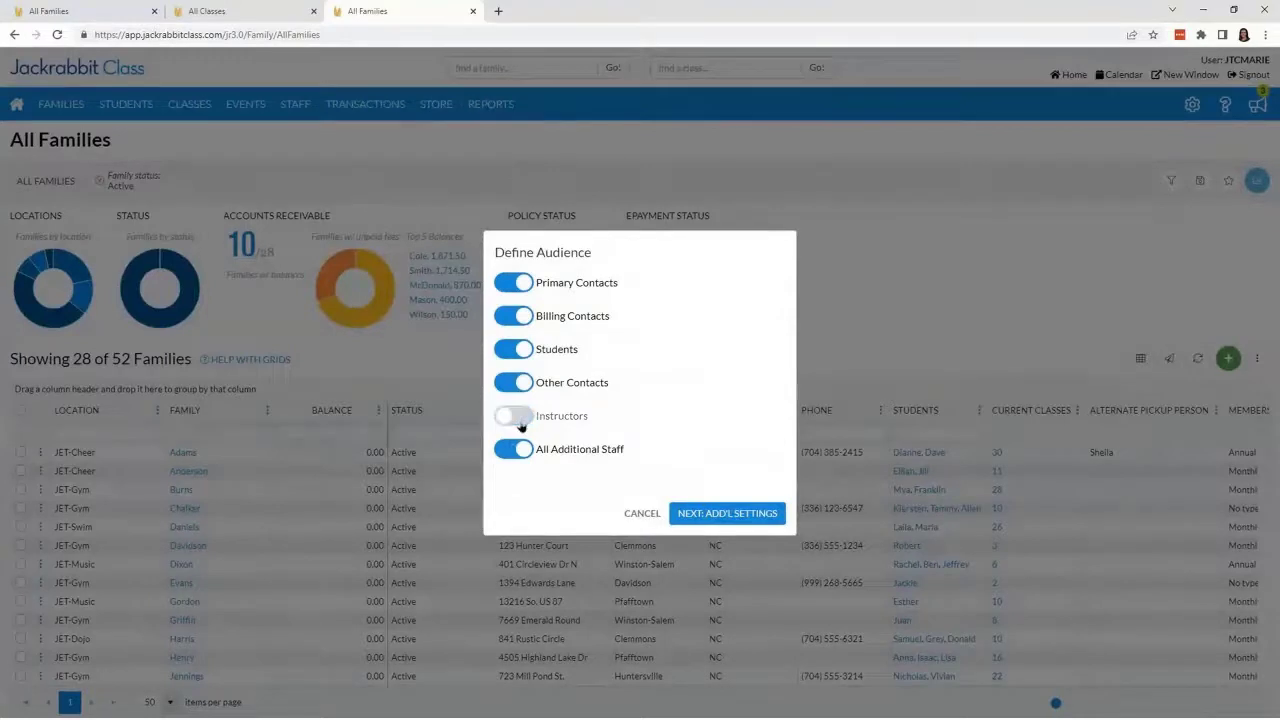
{"action": "left_click", "coordinate": [517, 352]}
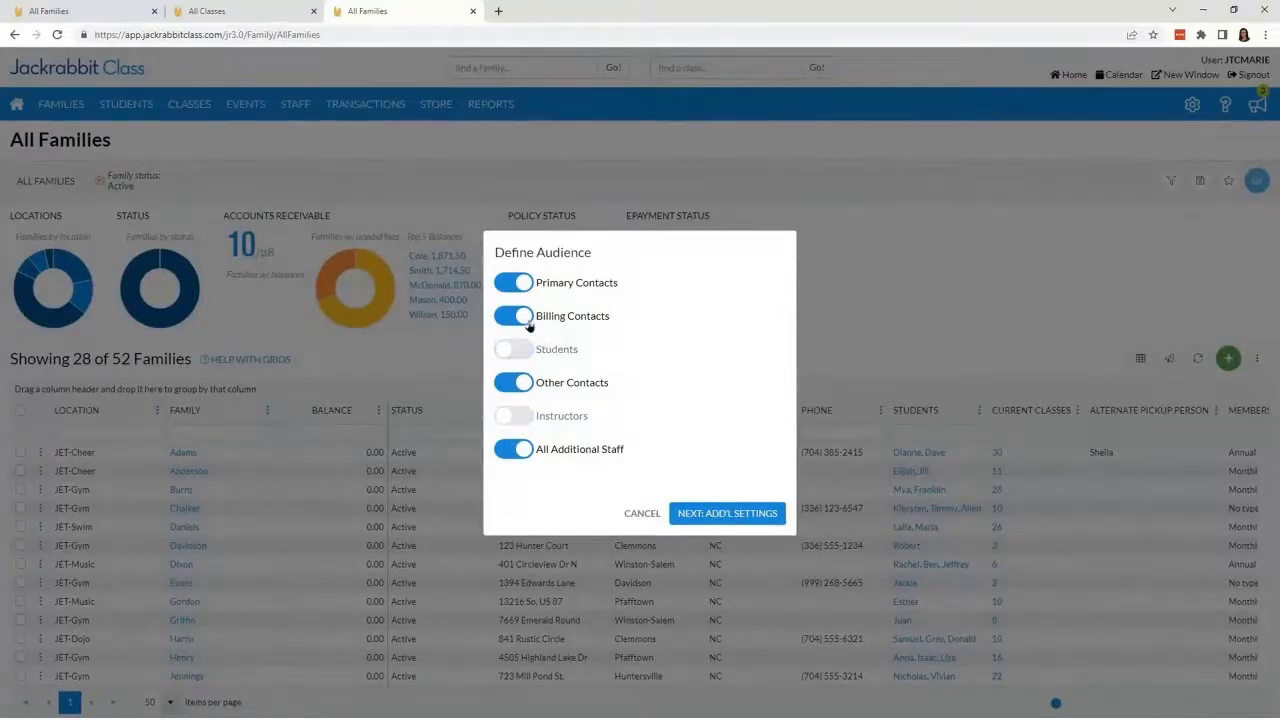
{"action": "left_click", "coordinate": [519, 322]}
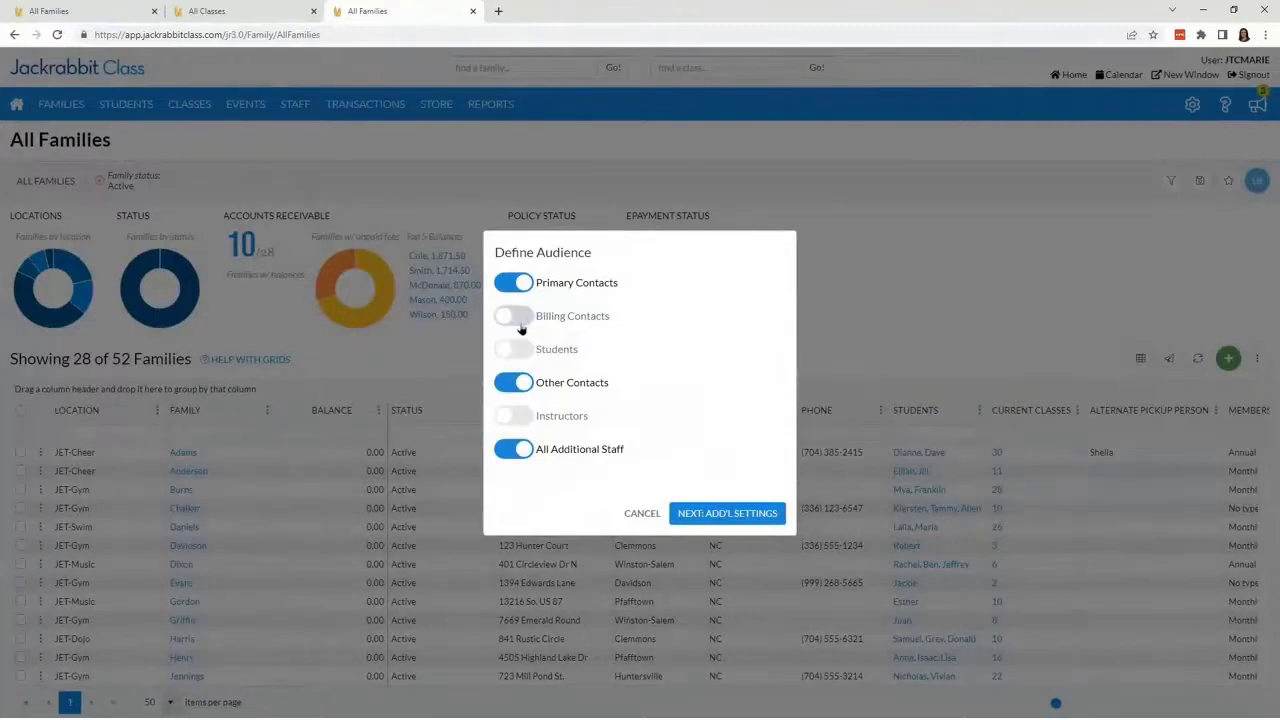
{"action": "left_click", "coordinate": [527, 458]}
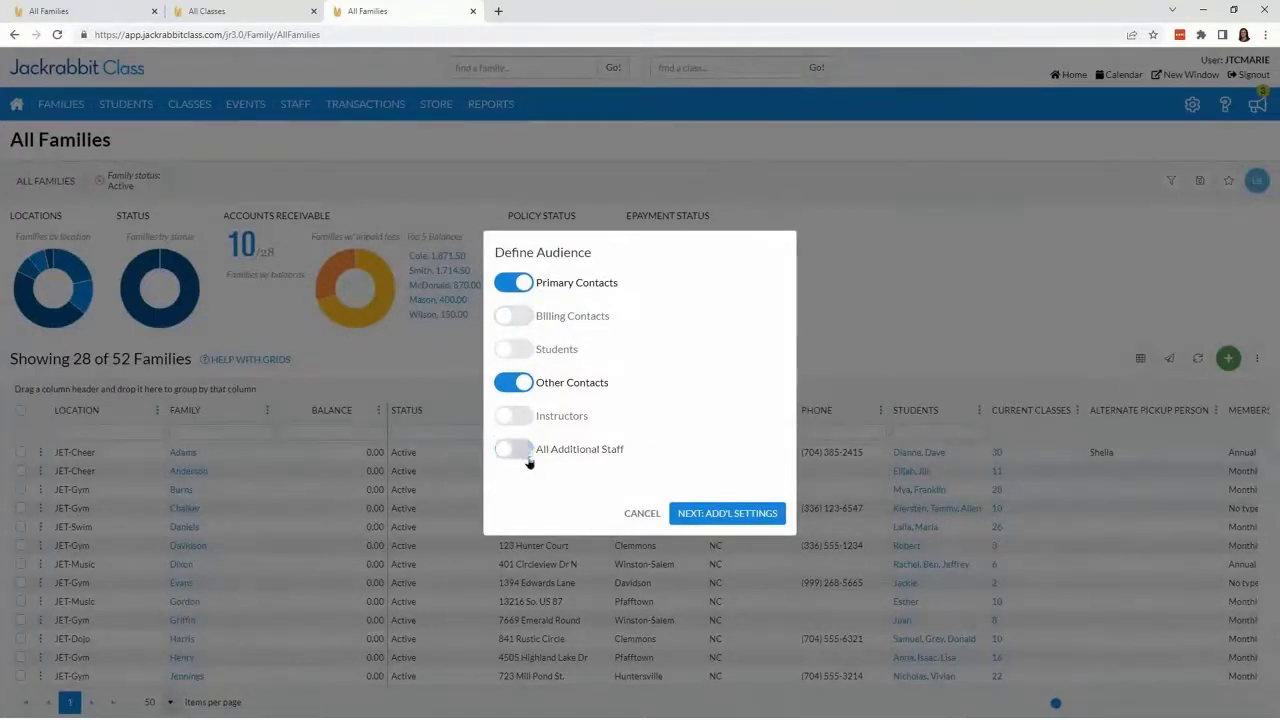
{"action": "left_click", "coordinate": [524, 392]}
{"action": "left_click", "coordinate": [708, 519]}
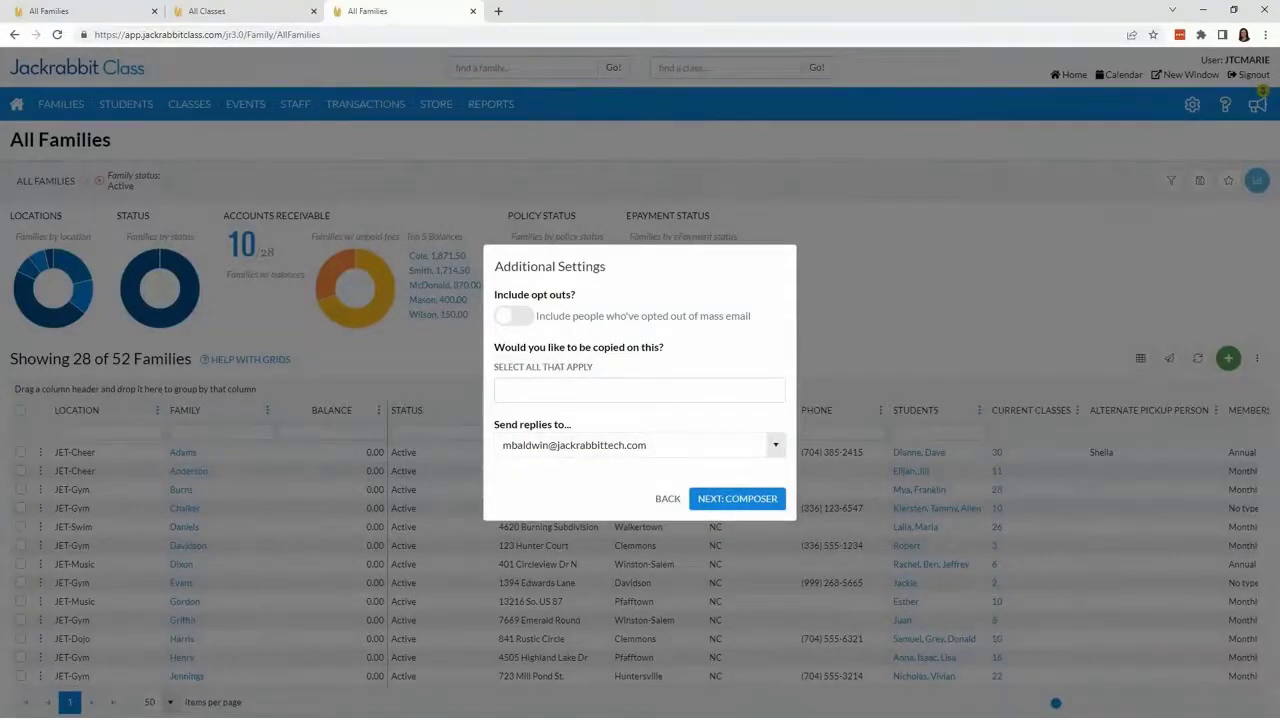
- Look through the addresses available for receiving a copy of the email and for receiving replies
{"action": "left_click", "coordinate": [648, 397]}
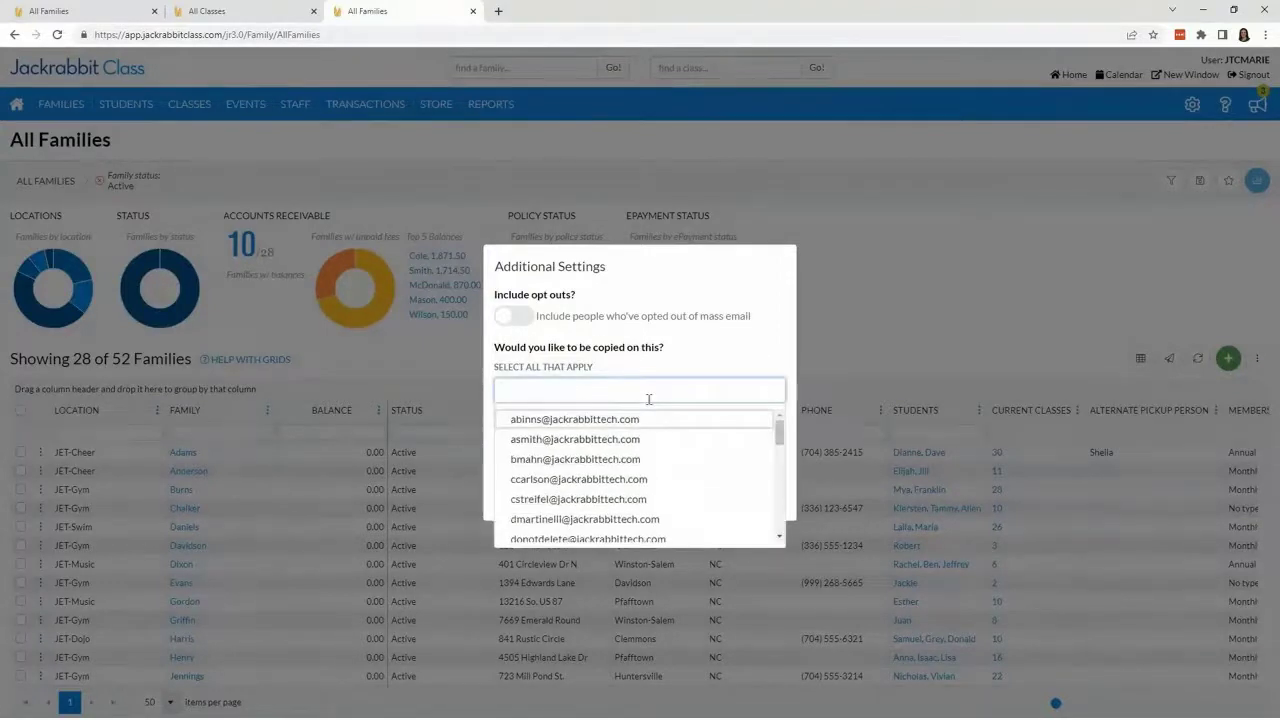
{"action": "scroll", "coordinate": [638, 468], "scroll_direction": "down", "scroll_amount": 5}
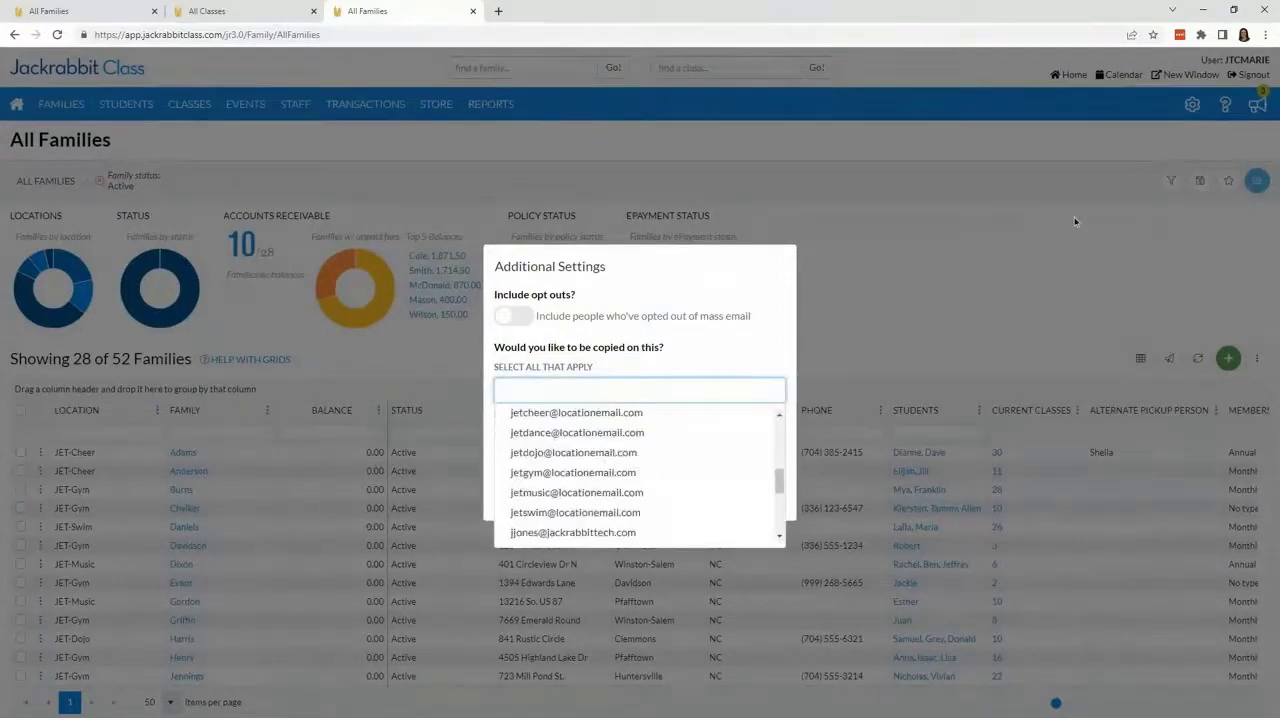
{"action": "left_click", "coordinate": [855, 278]}
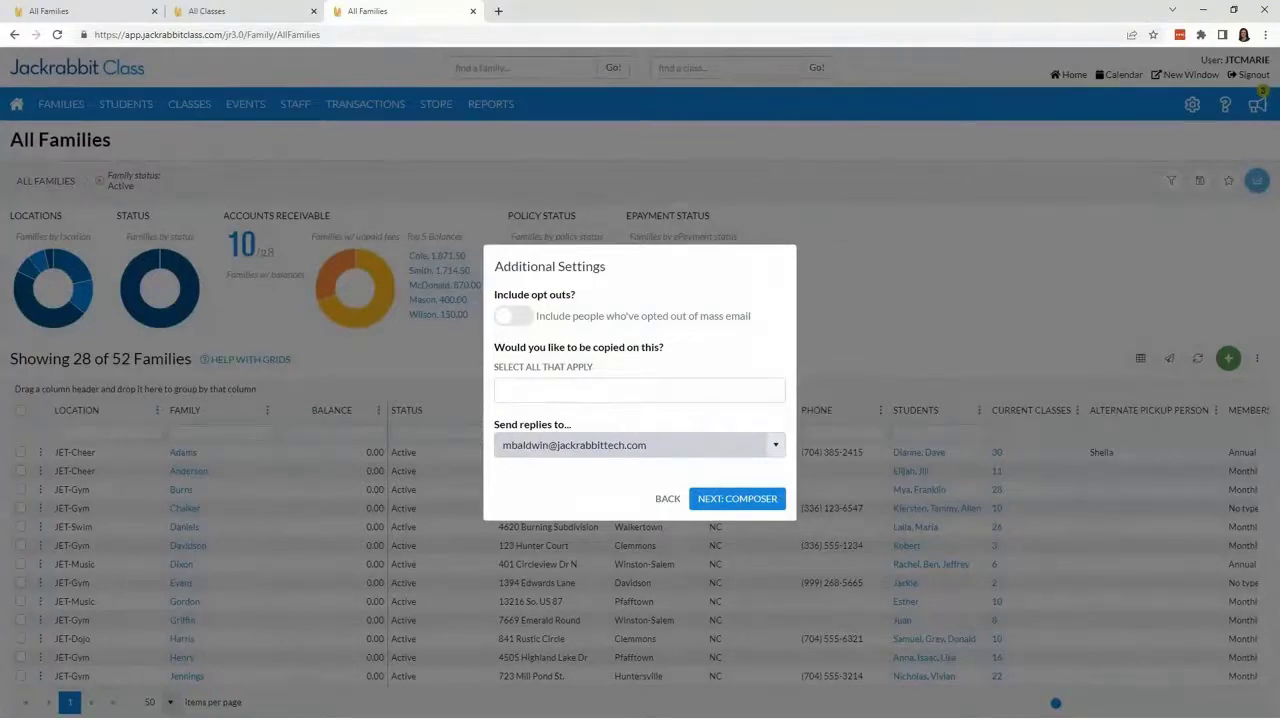
{"action": "left_click", "coordinate": [775, 447]}
{"action": "scroll", "coordinate": [636, 562], "scroll_direction": "up", "scroll_amount": 5}
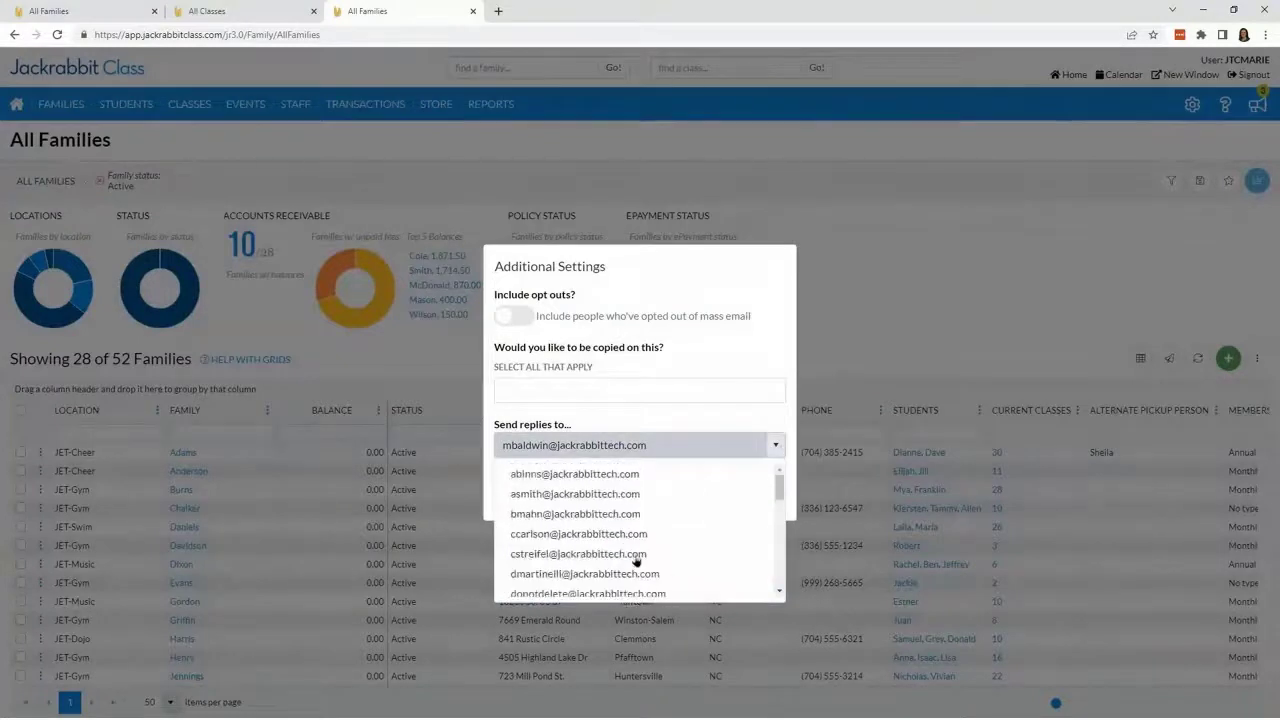
{"action": "left_click", "coordinate": [898, 310]}
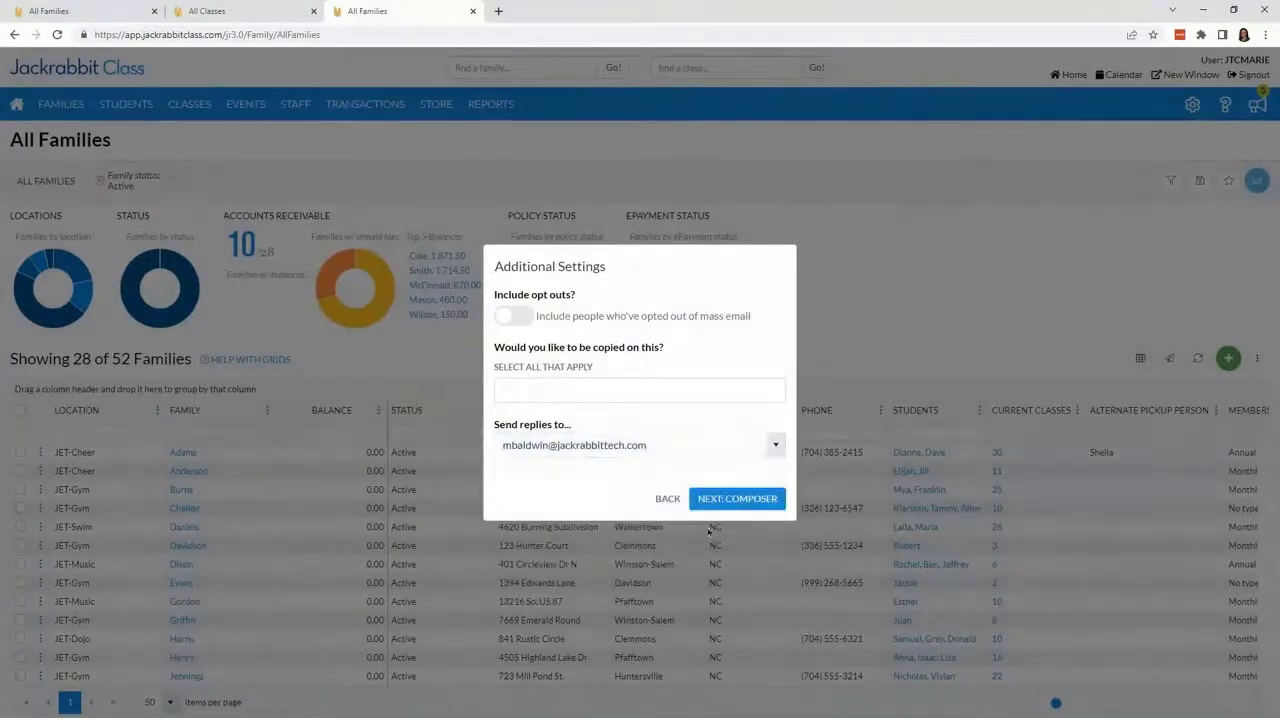
- Continue to the email composer and look over its template choices and message fields
{"action": "left_click", "coordinate": [730, 498]}
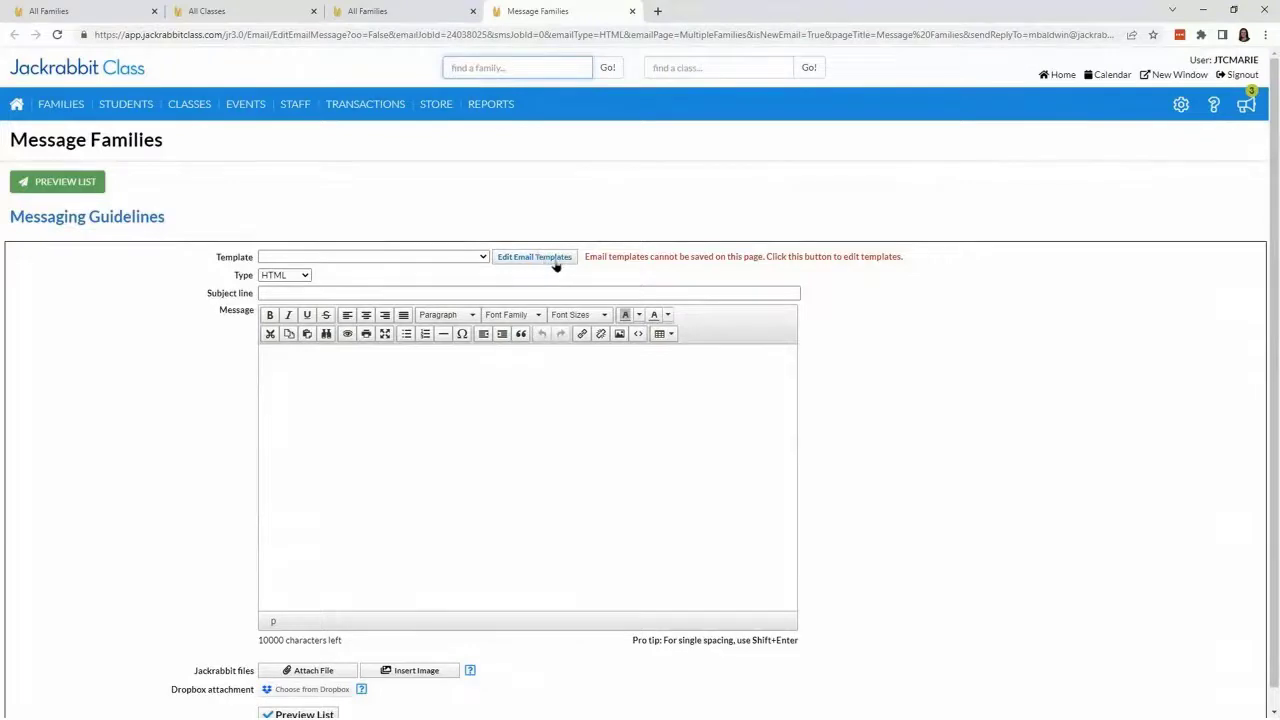
{"action": "left_click", "coordinate": [453, 261]}
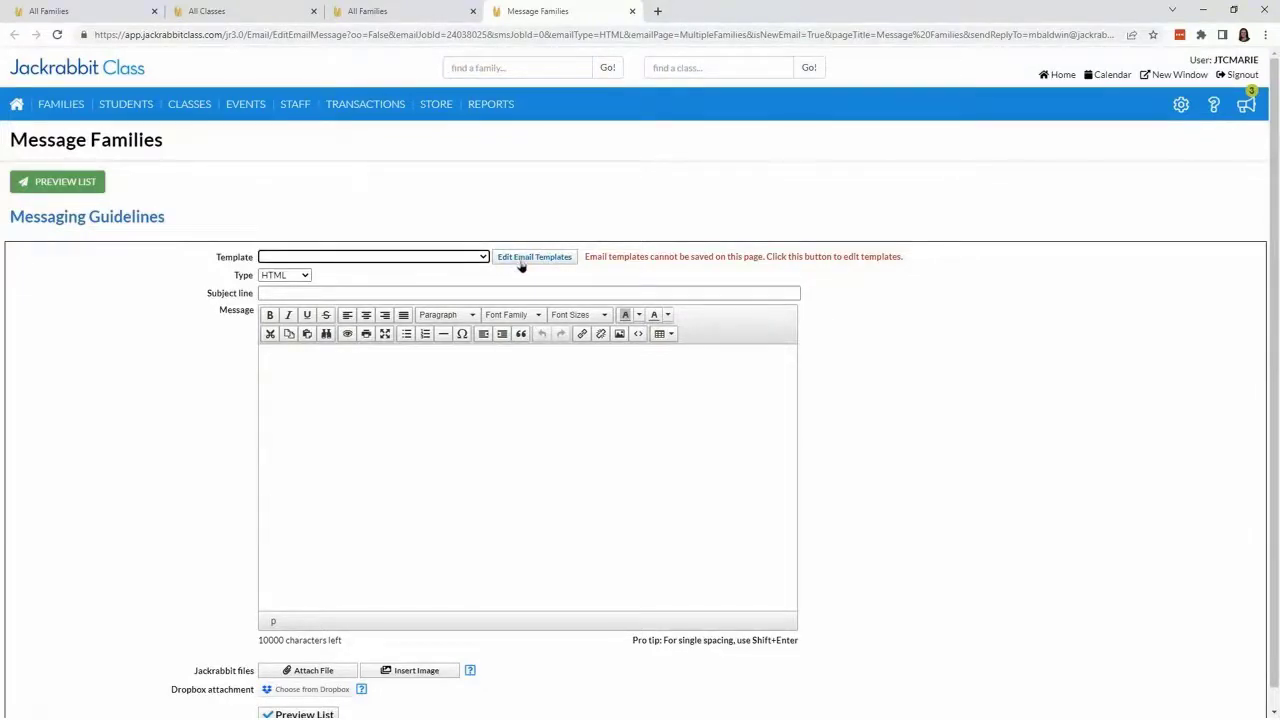
{"action": "mouse_move", "coordinate": [1183, 112]}
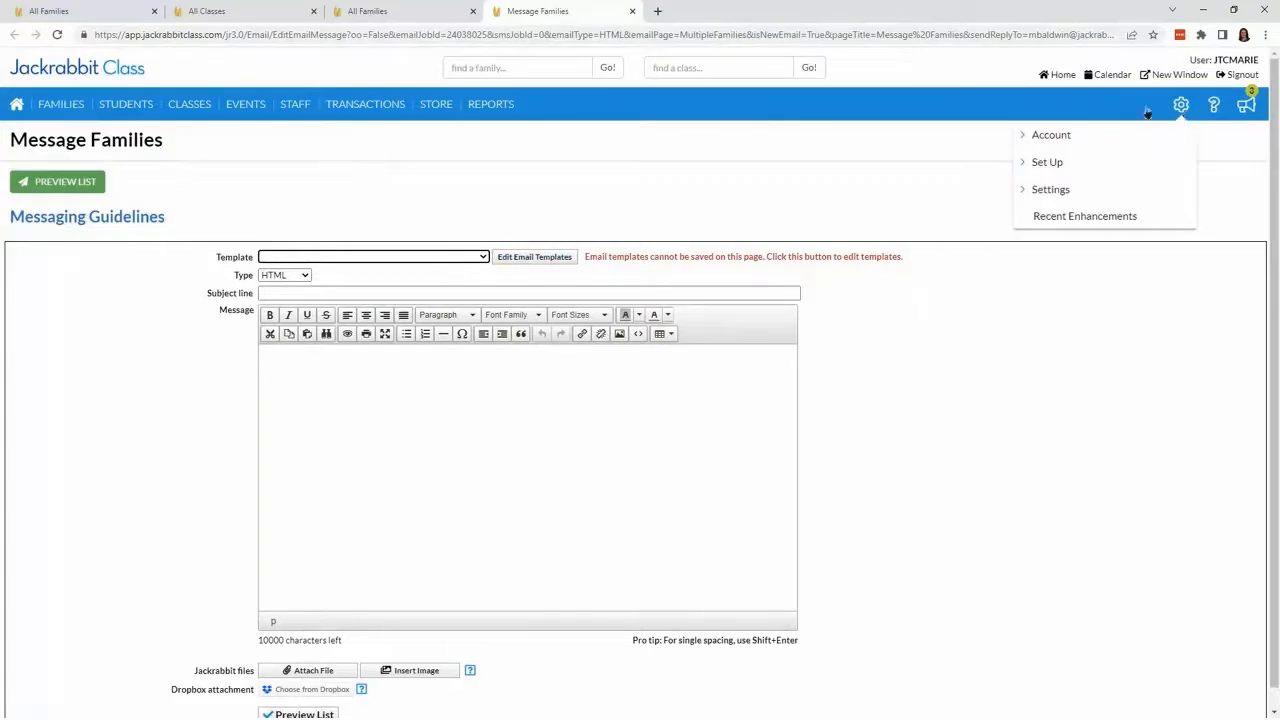
{"action": "scroll", "coordinate": [62, 475], "scroll_direction": "down", "scroll_amount": 1}
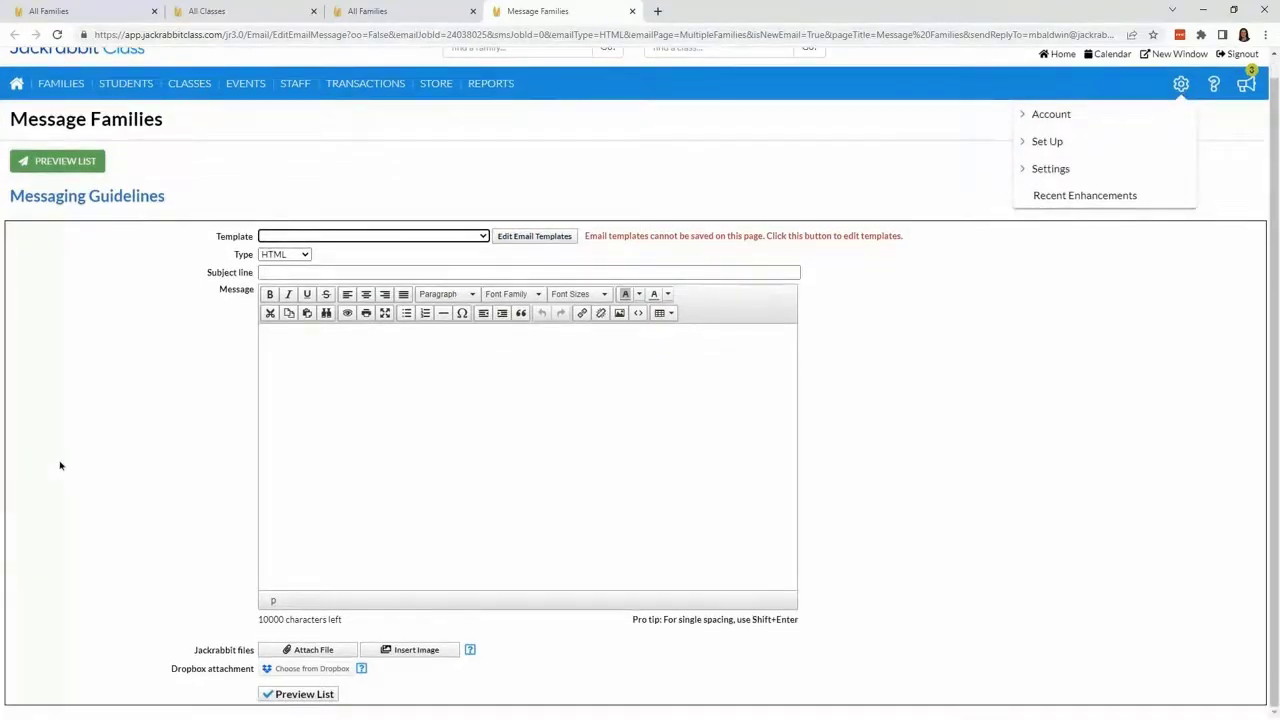
- Compose the email with the subject "Test" and the message "Test", and preview its recipient list
{"action": "left_click", "coordinate": [335, 274]}
{"action": "type", "text": "Test"}
{"action": "key", "text": "Tab"}
{"action": "type", "text": "Test"}
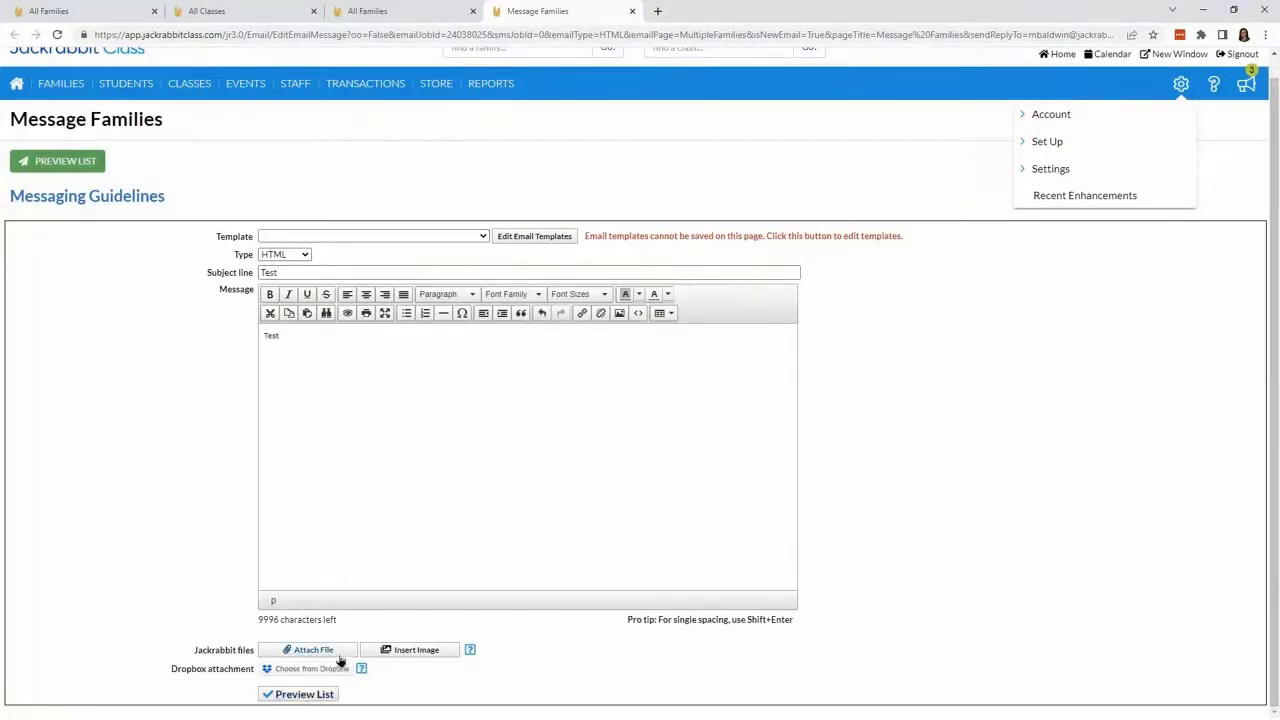
{"action": "left_click", "coordinate": [310, 697]}
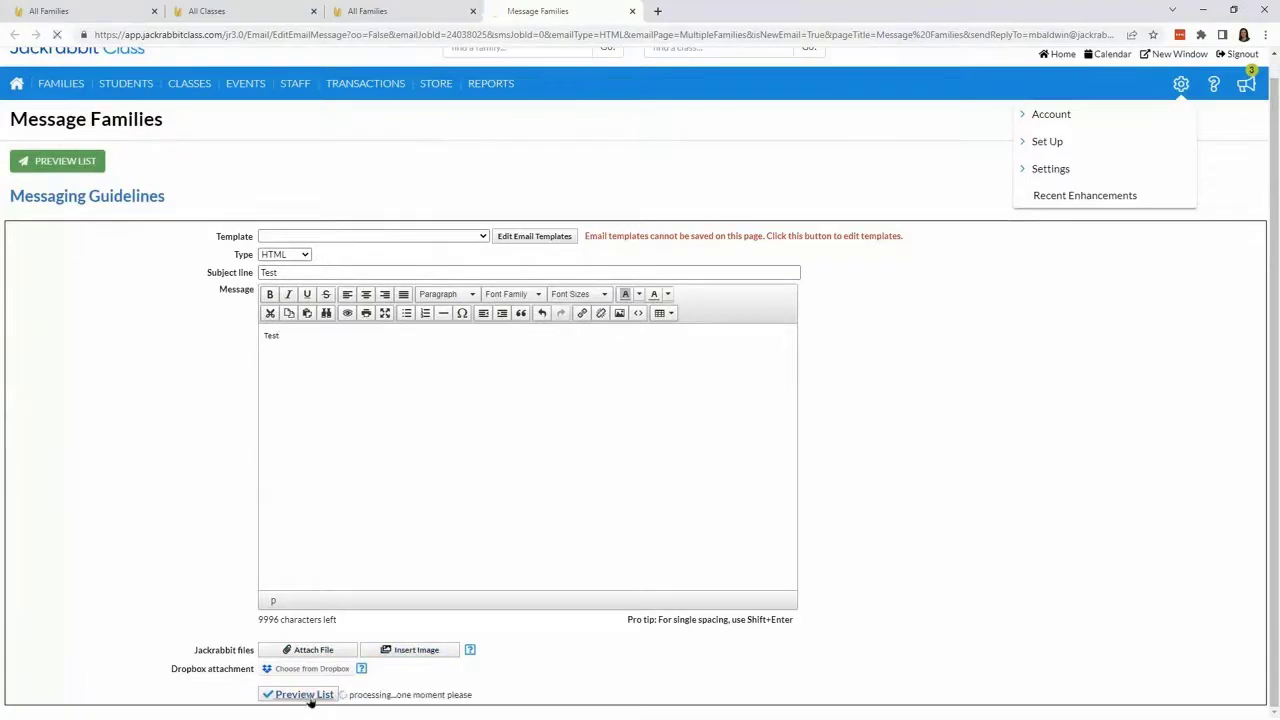
- Check the delivery details and number of matched recipients in the email preview, and return to All Families without sending
{"action": "scroll", "coordinate": [451, 351], "scroll_direction": "up", "scroll_amount": 5}
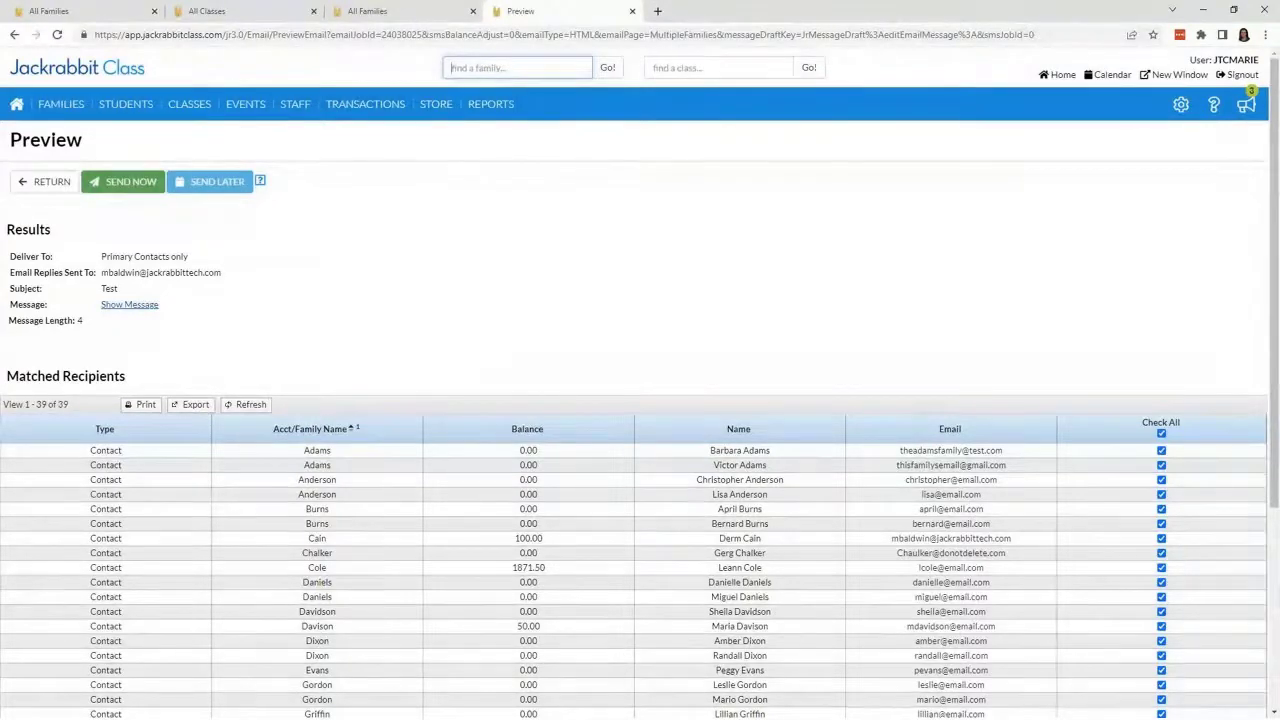
{"action": "left_click", "coordinate": [52, 404]}
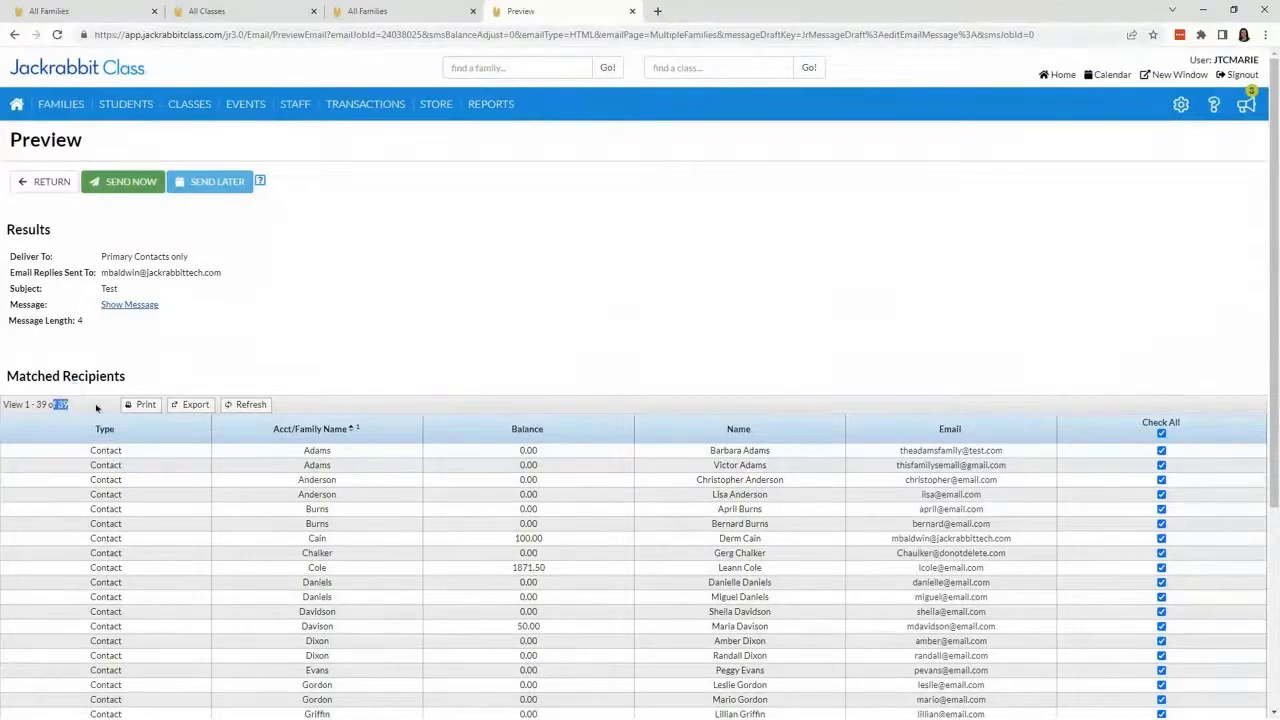
{"action": "left_click", "coordinate": [48, 181]}
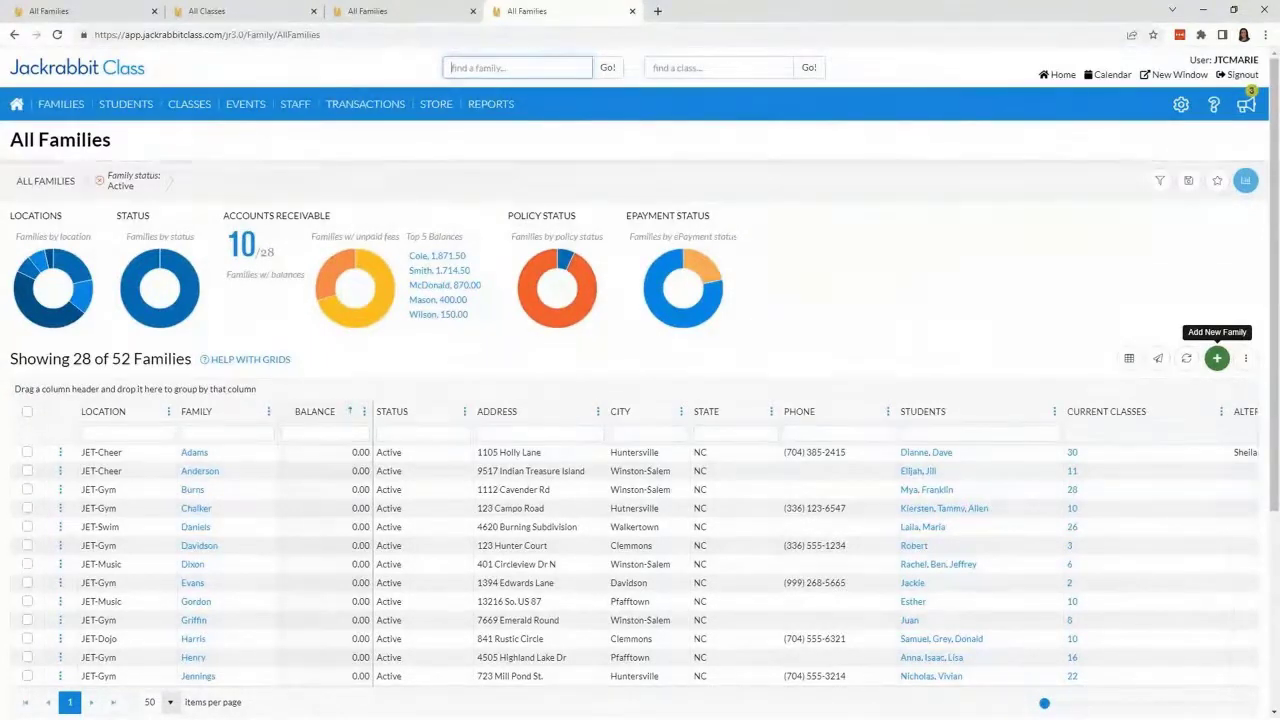
- Look over the amount, expiry and discount type choices for a bulk family discount, and cancel the update
{"action": "left_click", "coordinate": [1244, 366]}
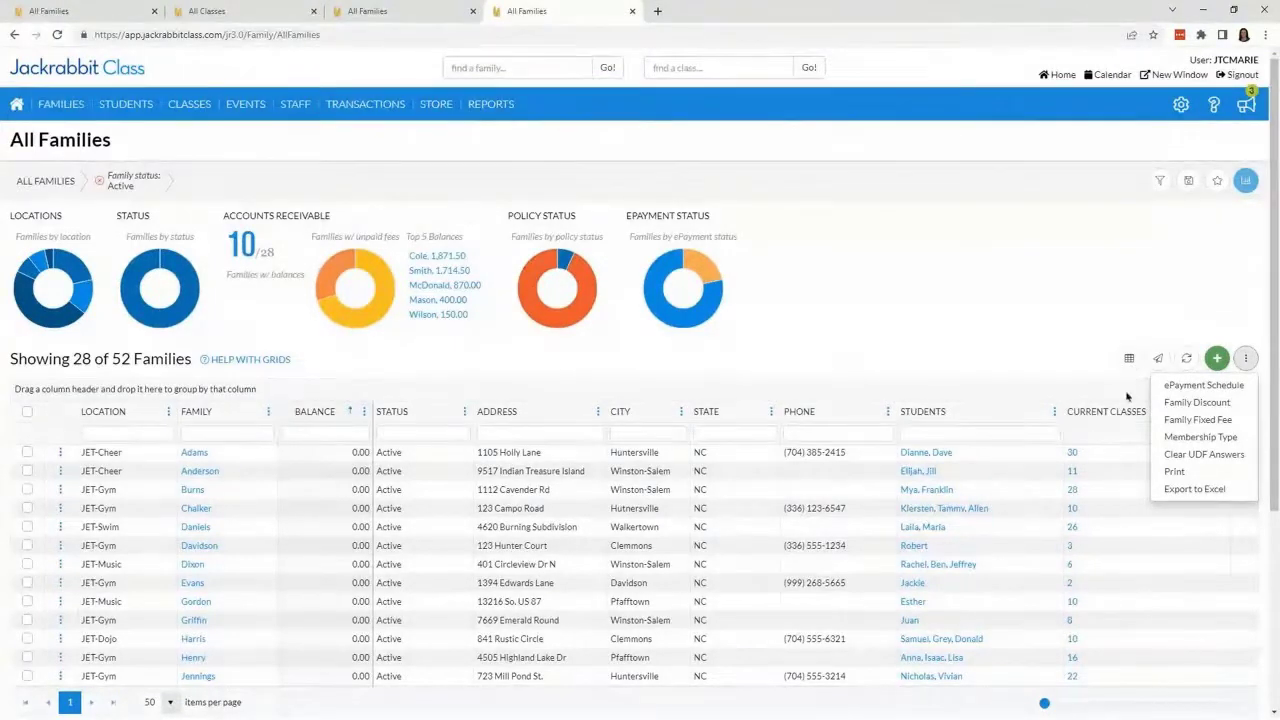
{"action": "left_click", "coordinate": [1183, 403]}
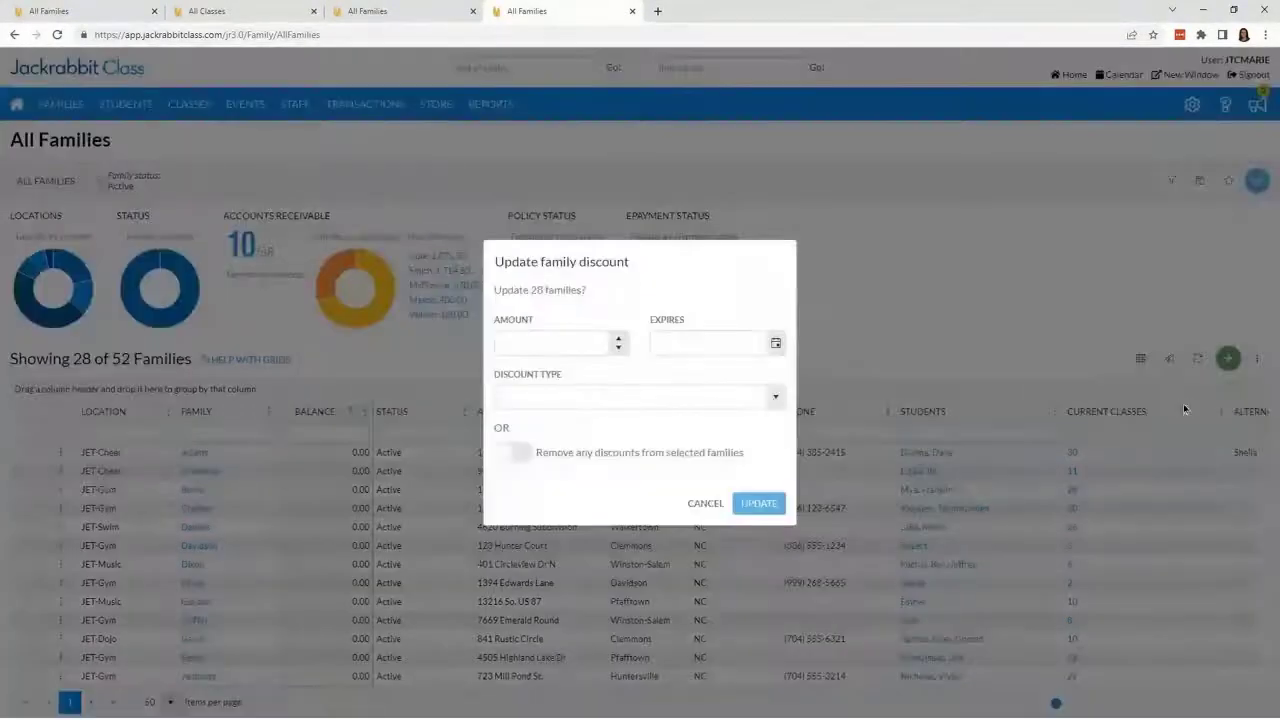
{"action": "left_click", "coordinate": [617, 340]}
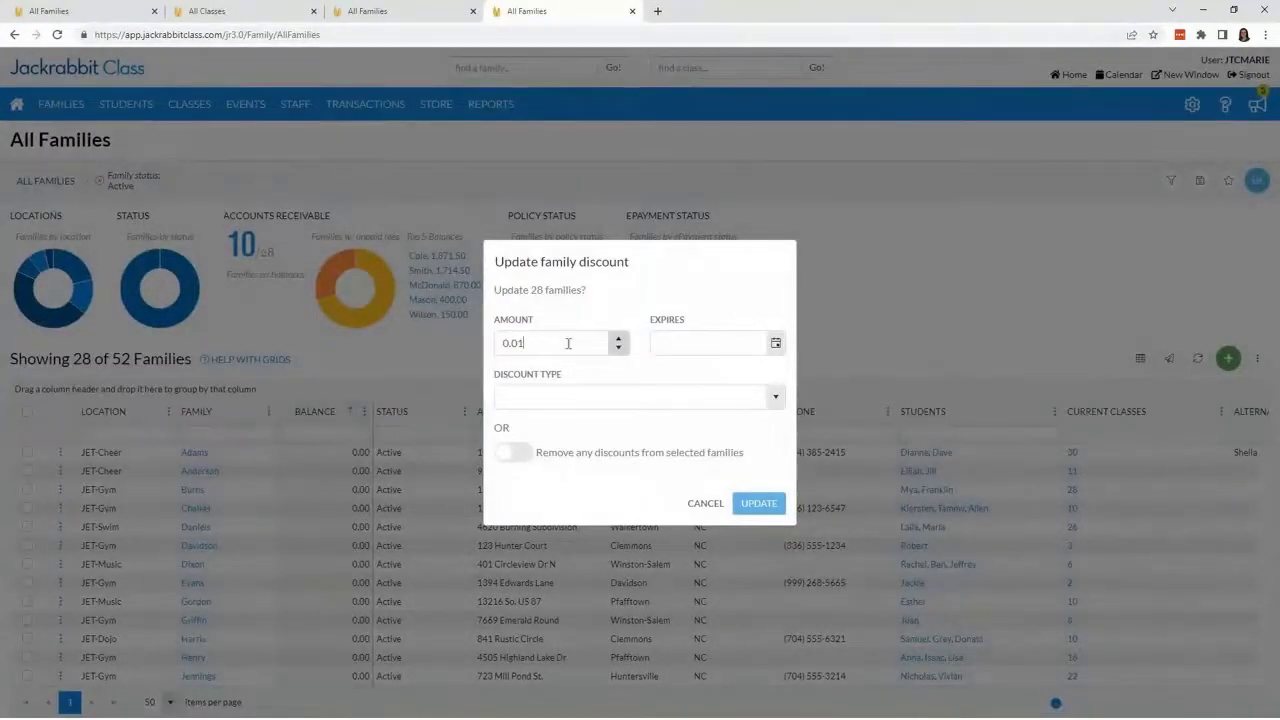
{"action": "double_click", "coordinate": [568, 343]}
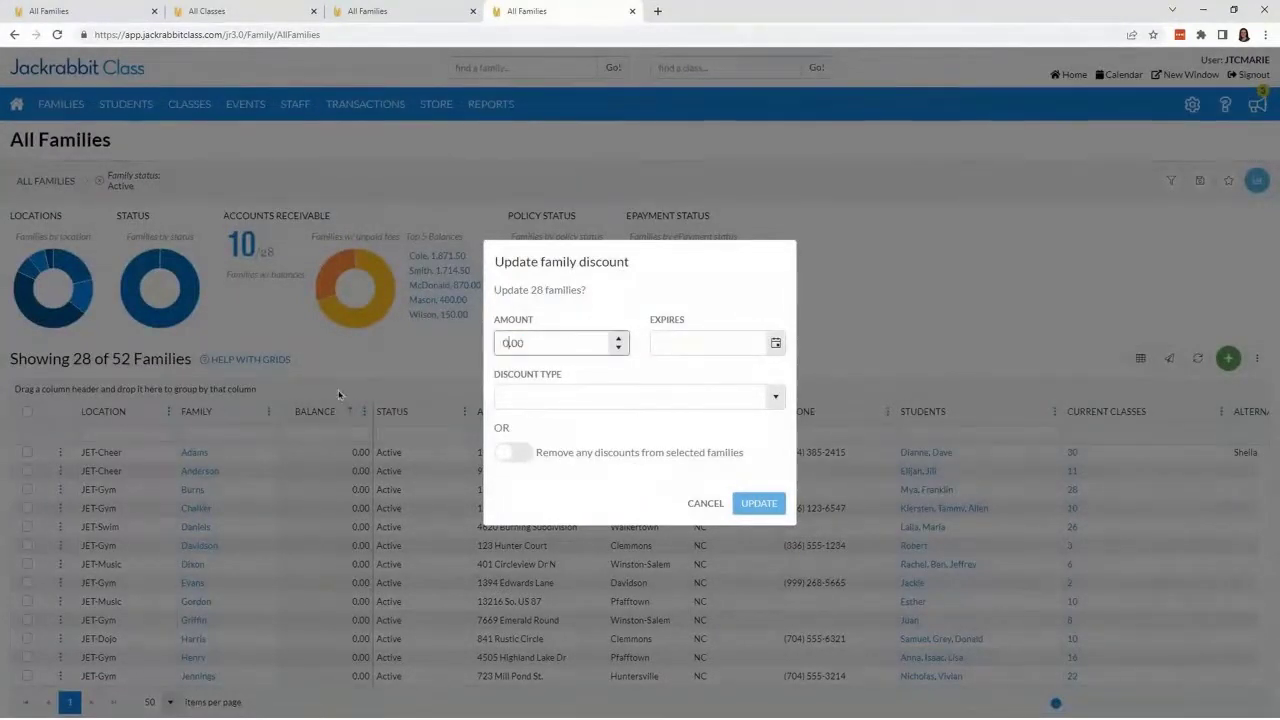
{"action": "left_click", "coordinate": [654, 400]}
{"action": "left_click", "coordinate": [778, 399]}
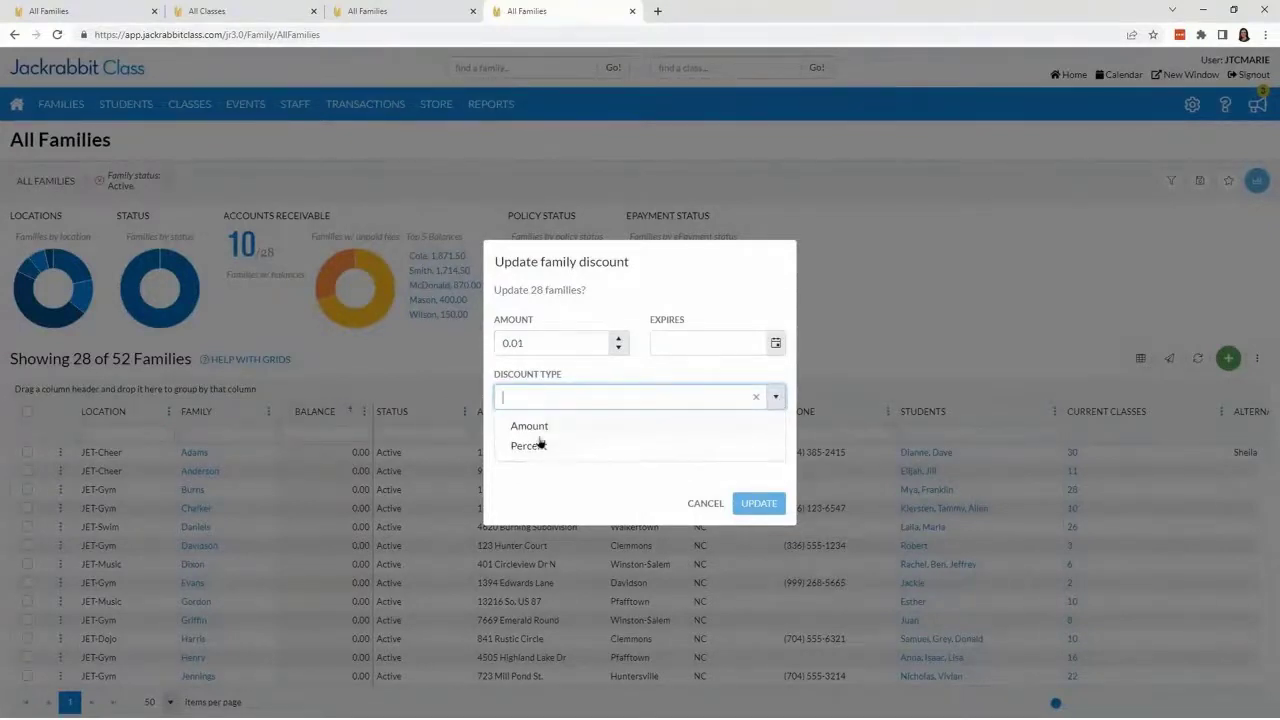
{"action": "left_click", "coordinate": [530, 343]}
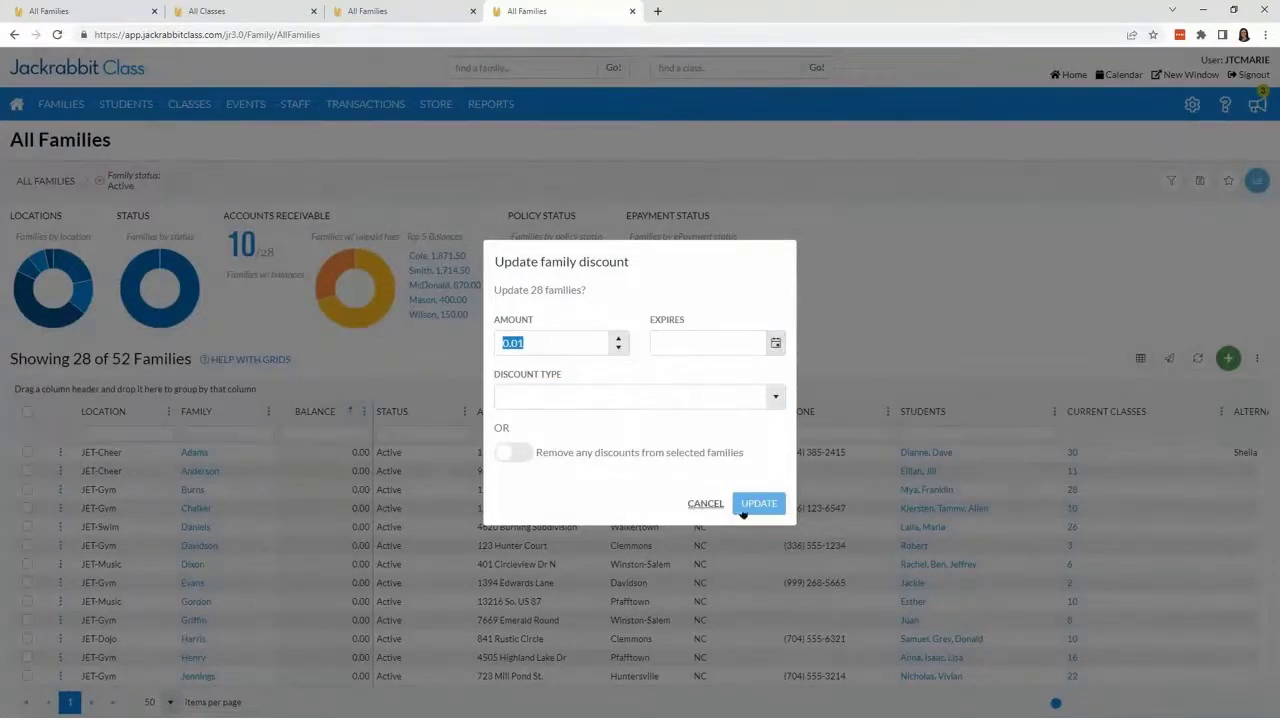
{"action": "left_click", "coordinate": [704, 516]}
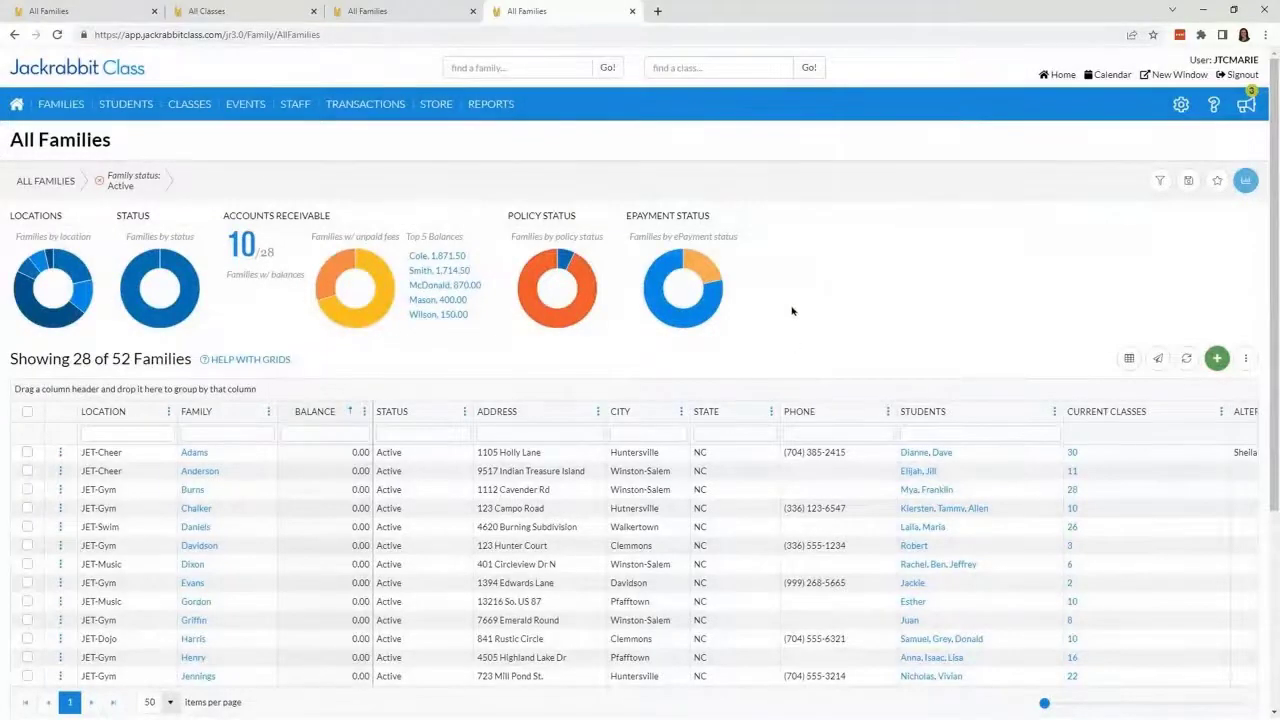
- Select the first three listed families to check the actions for selected rows, and deselect them again
{"action": "left_click", "coordinate": [27, 453]}
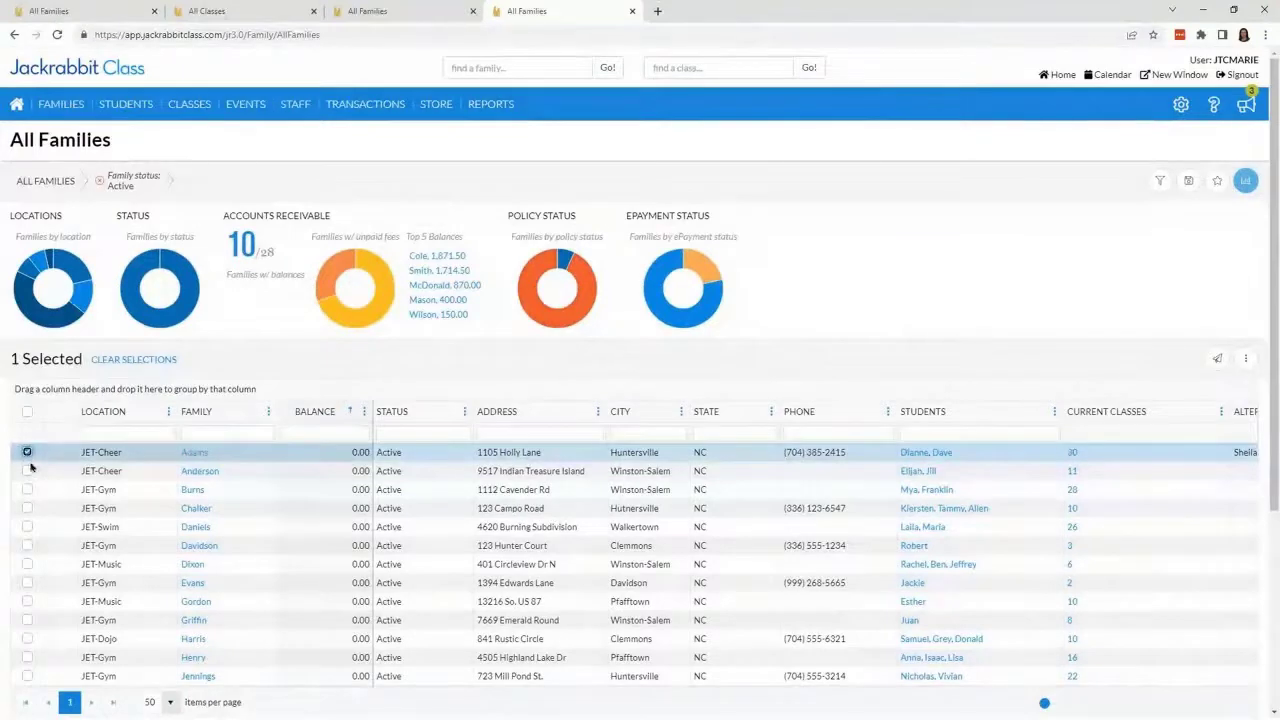
{"action": "left_click", "coordinate": [27, 471]}
{"action": "left_click", "coordinate": [27, 490]}
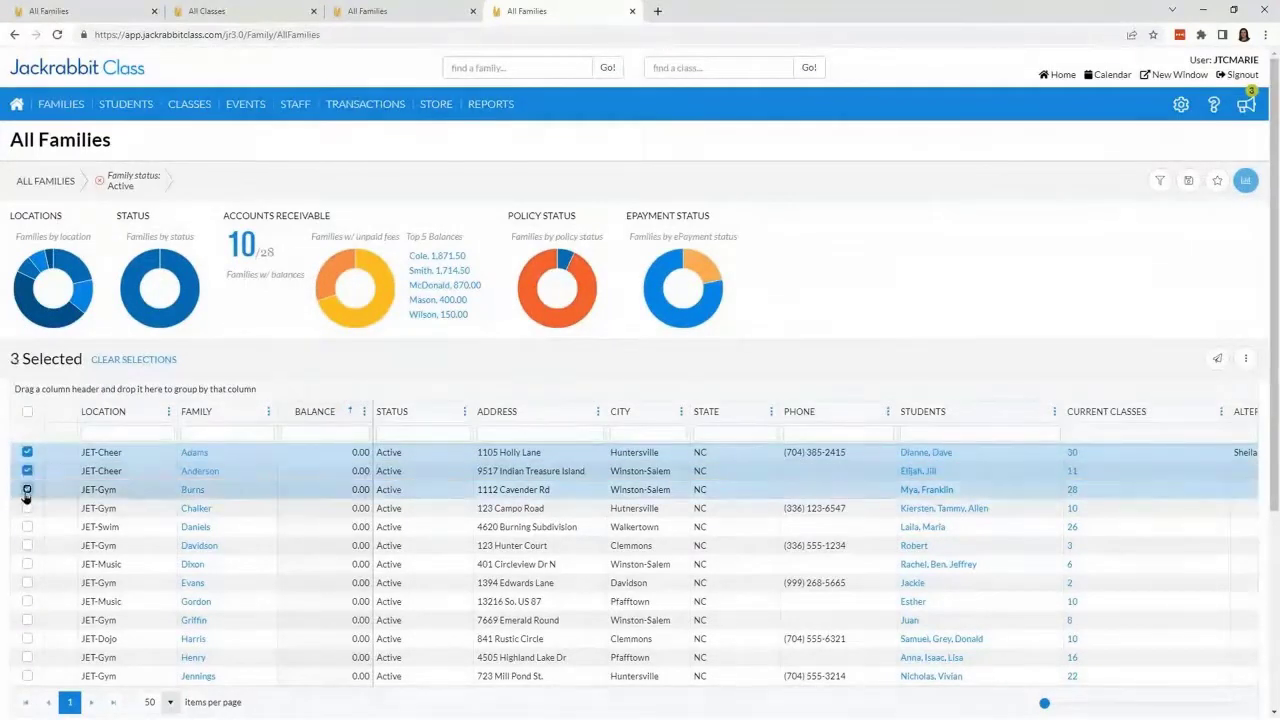
{"action": "left_click", "coordinate": [1245, 360]}
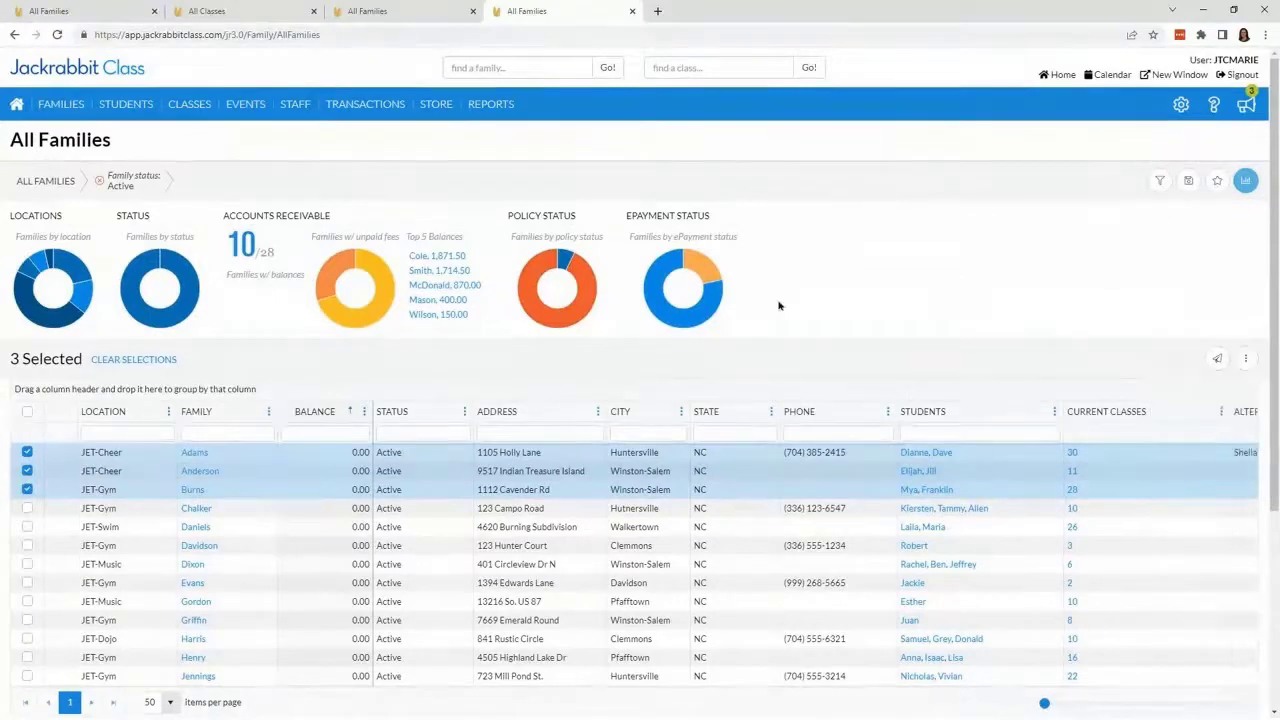
{"action": "left_click", "coordinate": [27, 490]}
{"action": "left_click", "coordinate": [27, 471]}
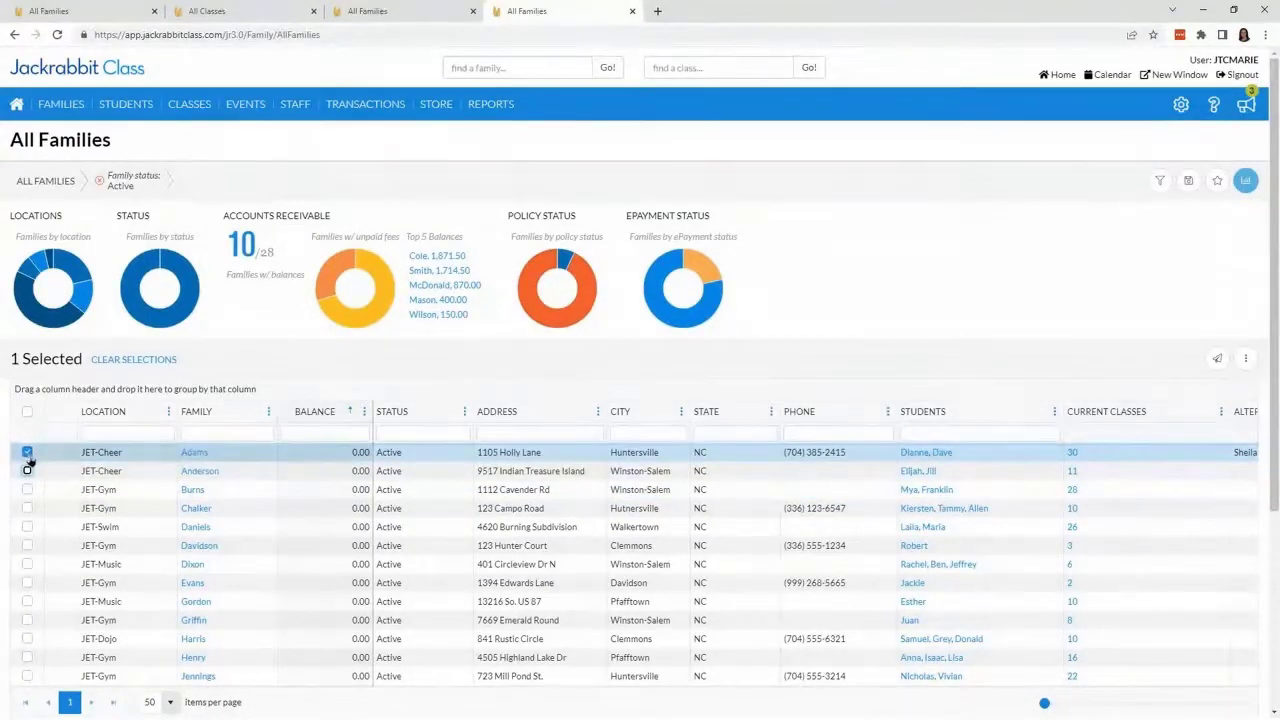
{"action": "left_click", "coordinate": [27, 452]}
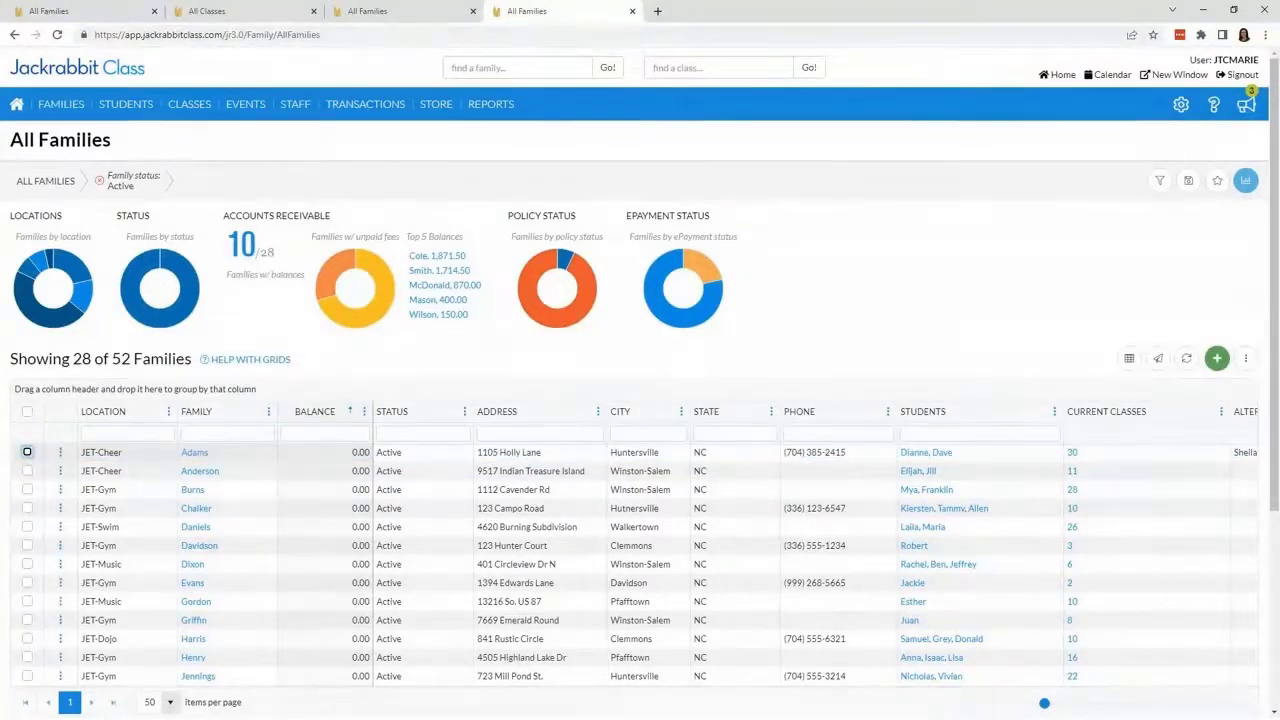
- Look through the row actions of the first listed family and the columns available for the grid
{"action": "left_click", "coordinate": [60, 455]}
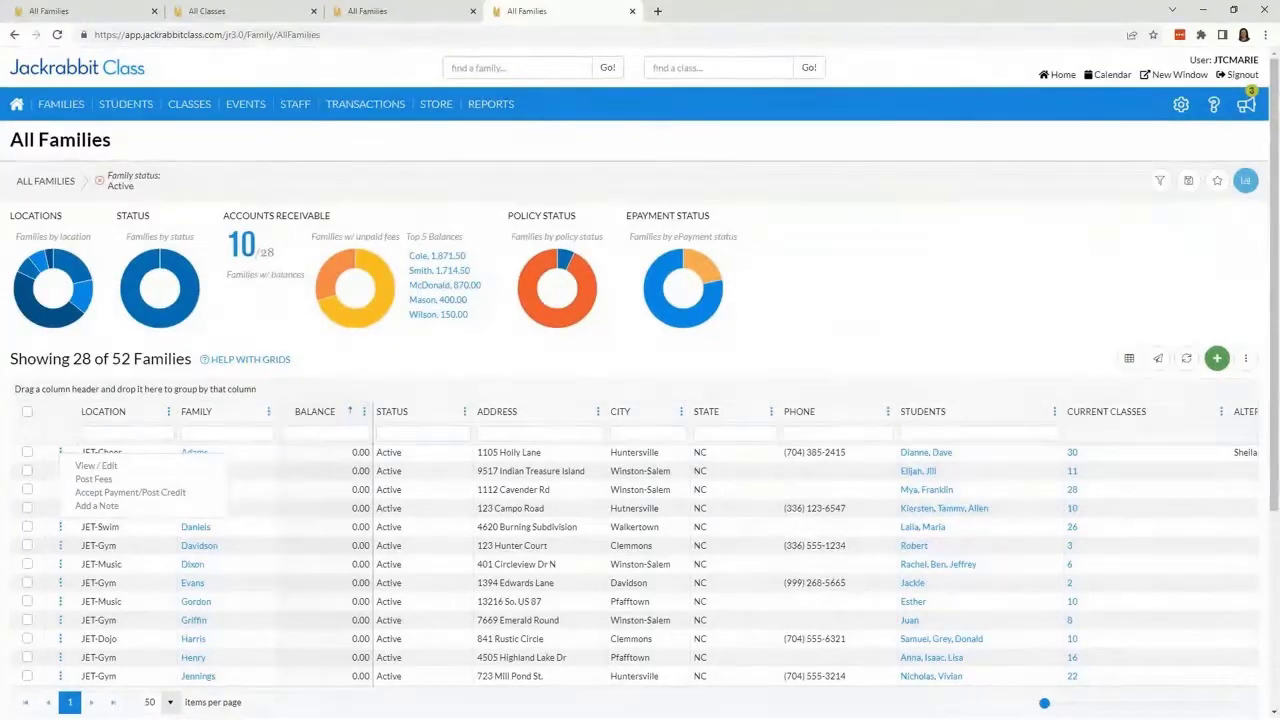
{"action": "left_click", "coordinate": [236, 331]}
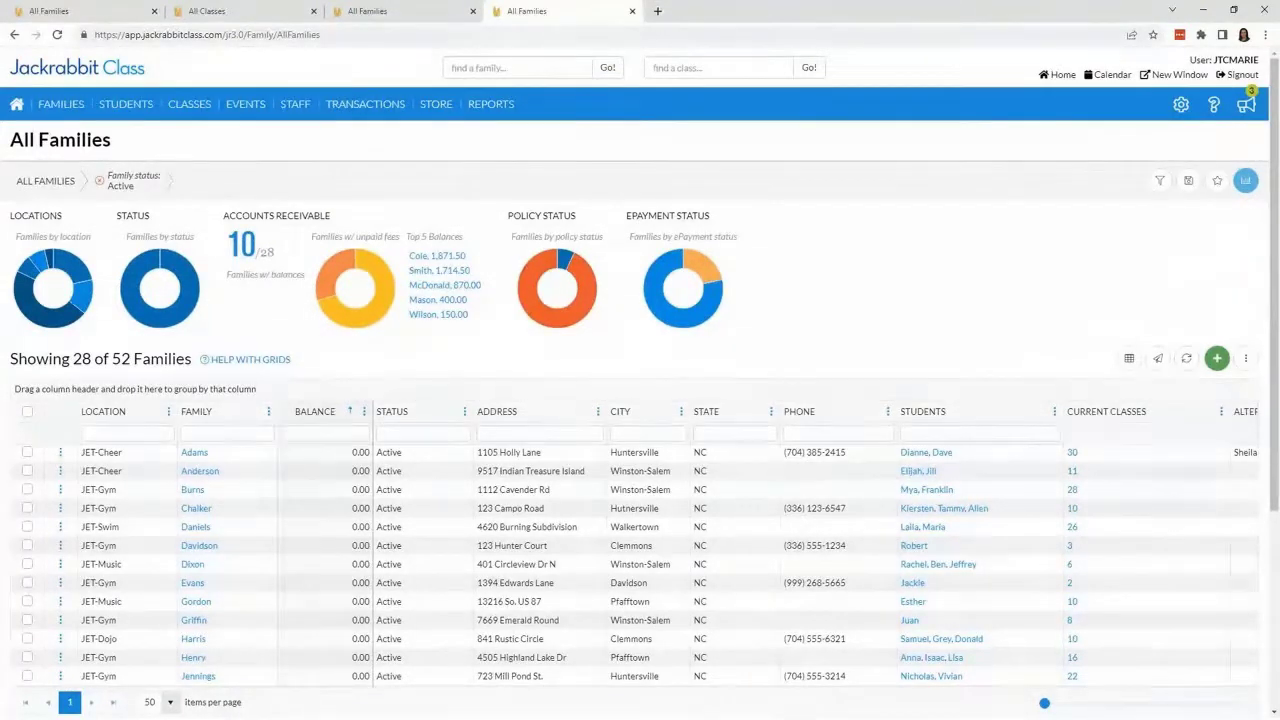
{"action": "left_click", "coordinate": [464, 414]}
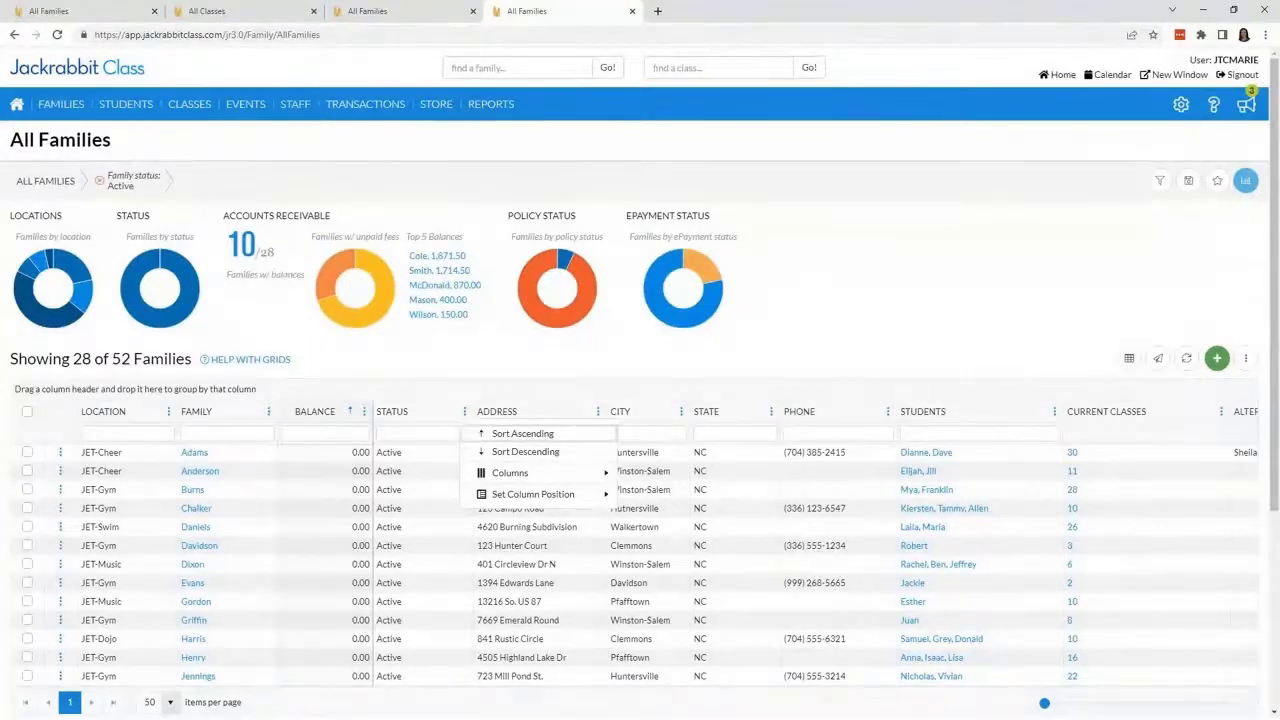
{"action": "mouse_move", "coordinate": [514, 484]}
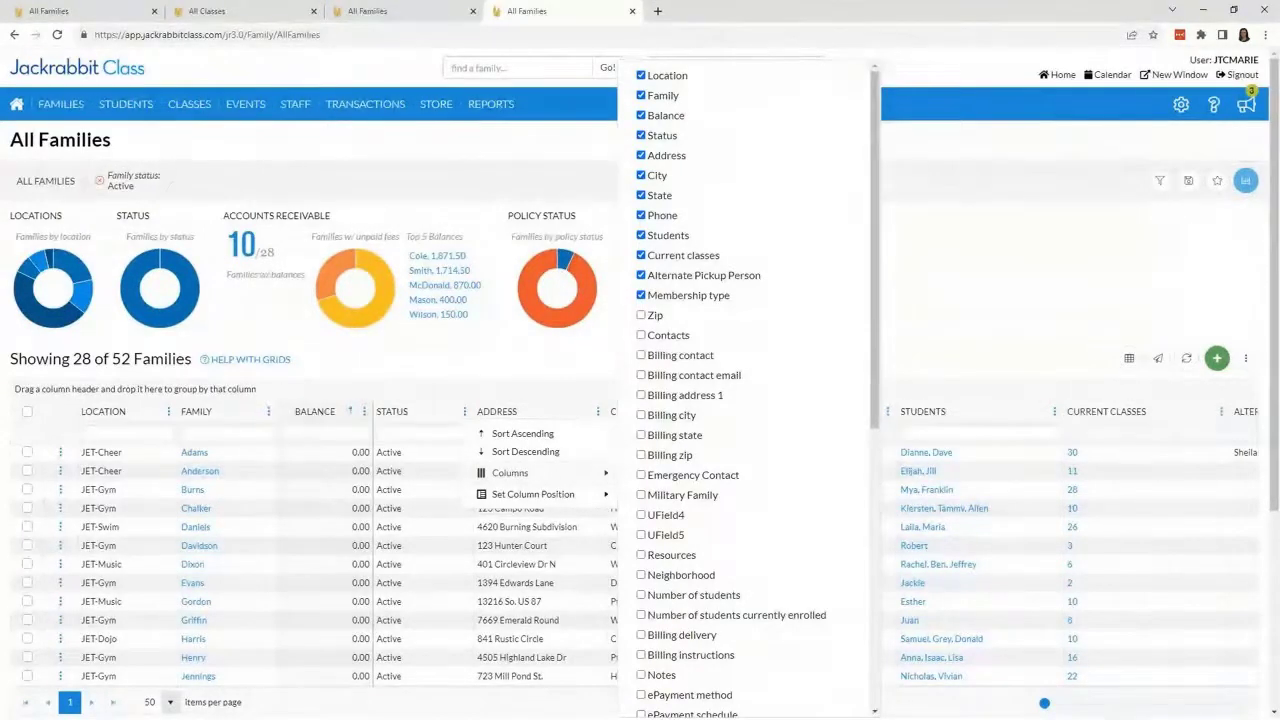
{"action": "left_click", "coordinate": [420, 357]}
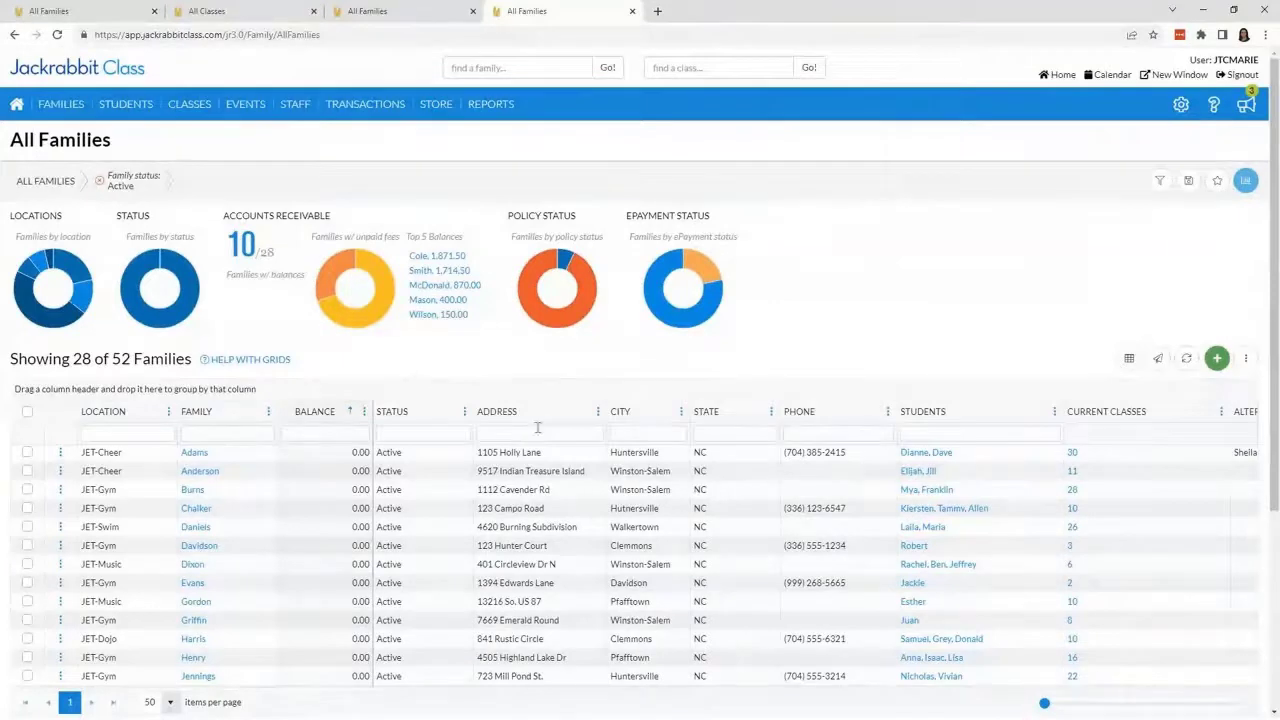
- Reorder the family grid's columns so that State and Address come before Status
{"action": "left_click_drag", "start_coordinate": [576, 414], "coordinate": [453, 429]}
{"action": "left_click_drag", "start_coordinate": [766, 414], "coordinate": [416, 420]}
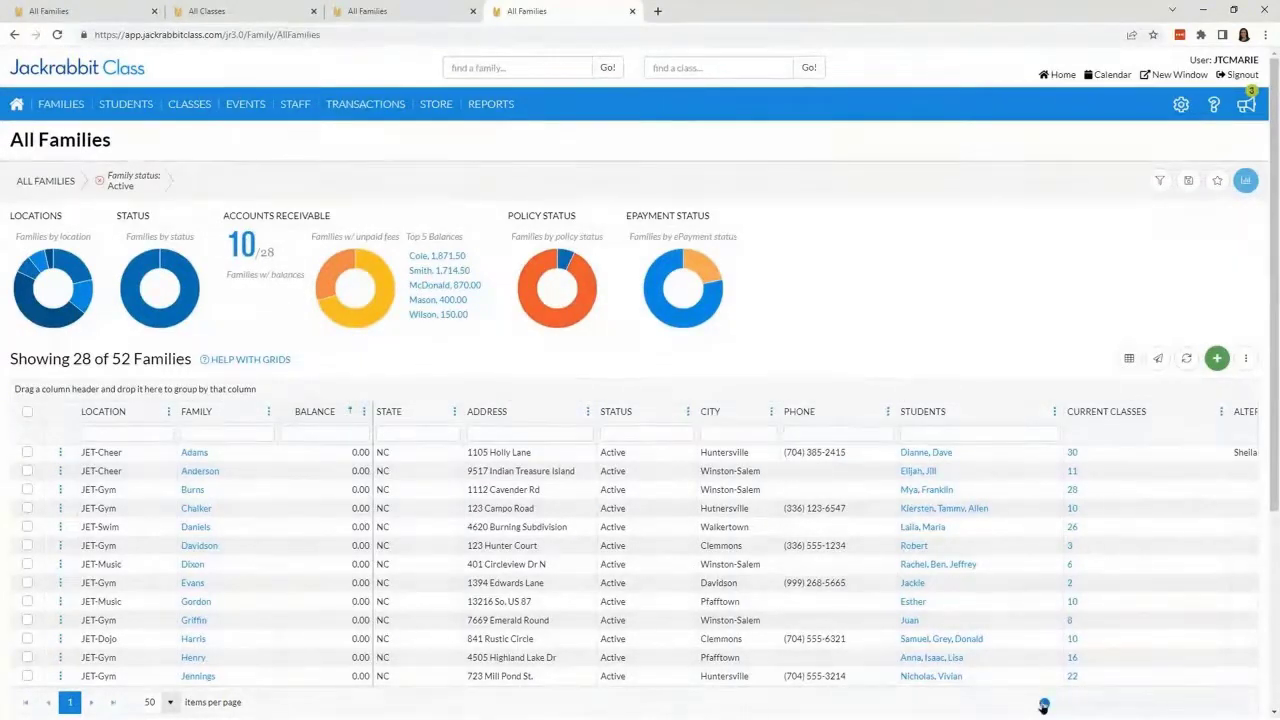
{"action": "mouse_move", "coordinate": [1043, 706]}
{"action": "left_mouse_down"}
{"action": "mouse_move", "coordinate": [1225, 703]}
{"action": "mouse_move", "coordinate": [1044, 703]}
{"action": "left_mouse_up"}
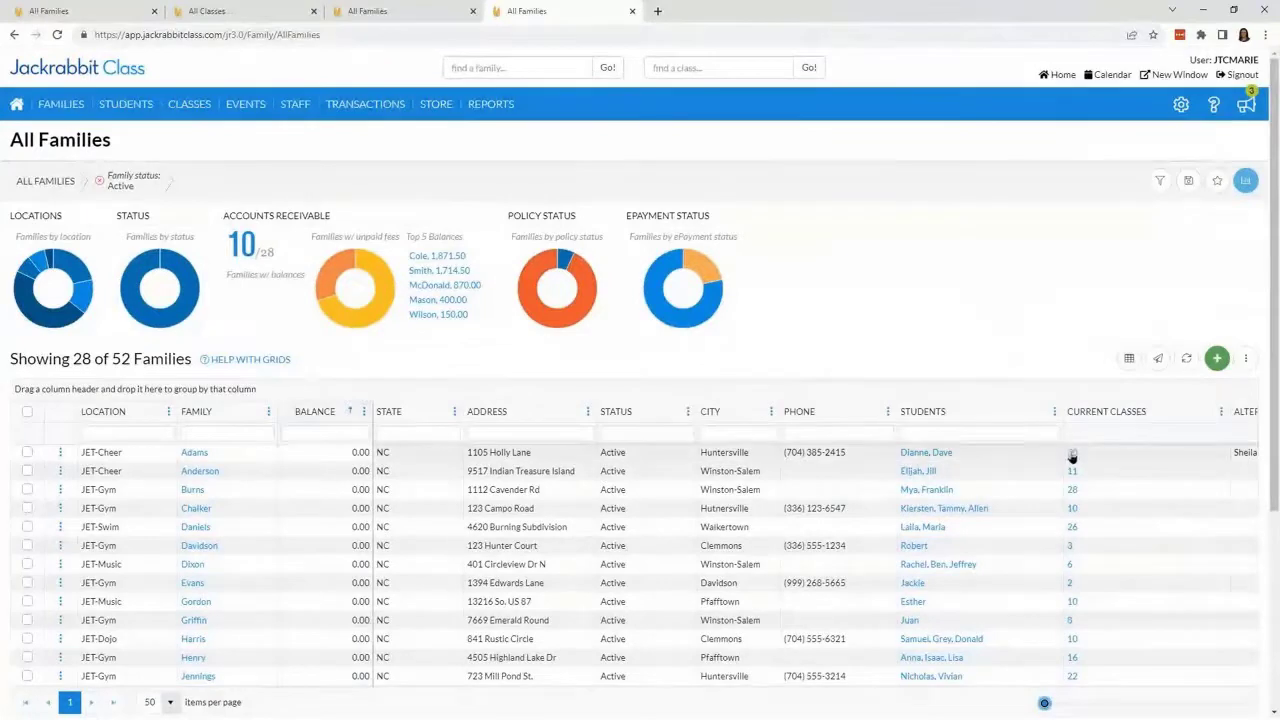
{"action": "mouse_move", "coordinate": [1044, 703]}
{"action": "left_mouse_down"}
{"action": "mouse_move", "coordinate": [1243, 703]}
{"action": "mouse_move", "coordinate": [1043, 705]}
{"action": "left_mouse_up"}
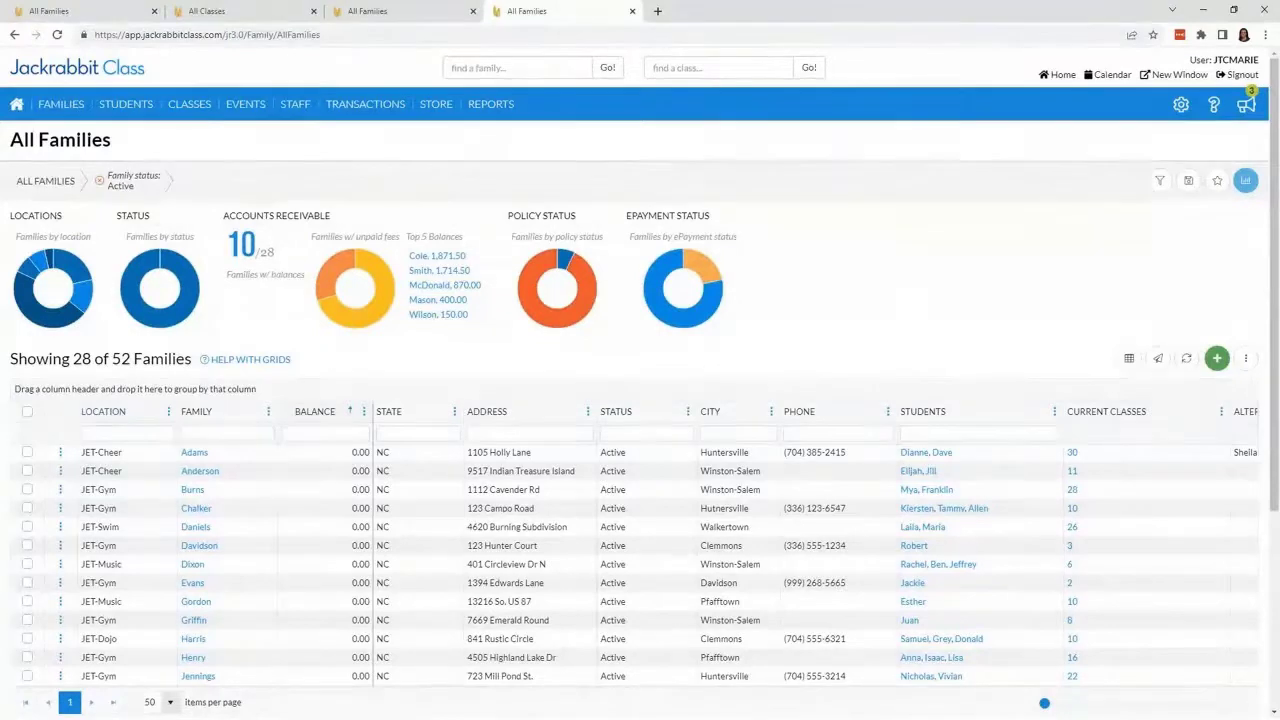
- Add the Zip column to the family grid
{"action": "left_click", "coordinate": [454, 412]}
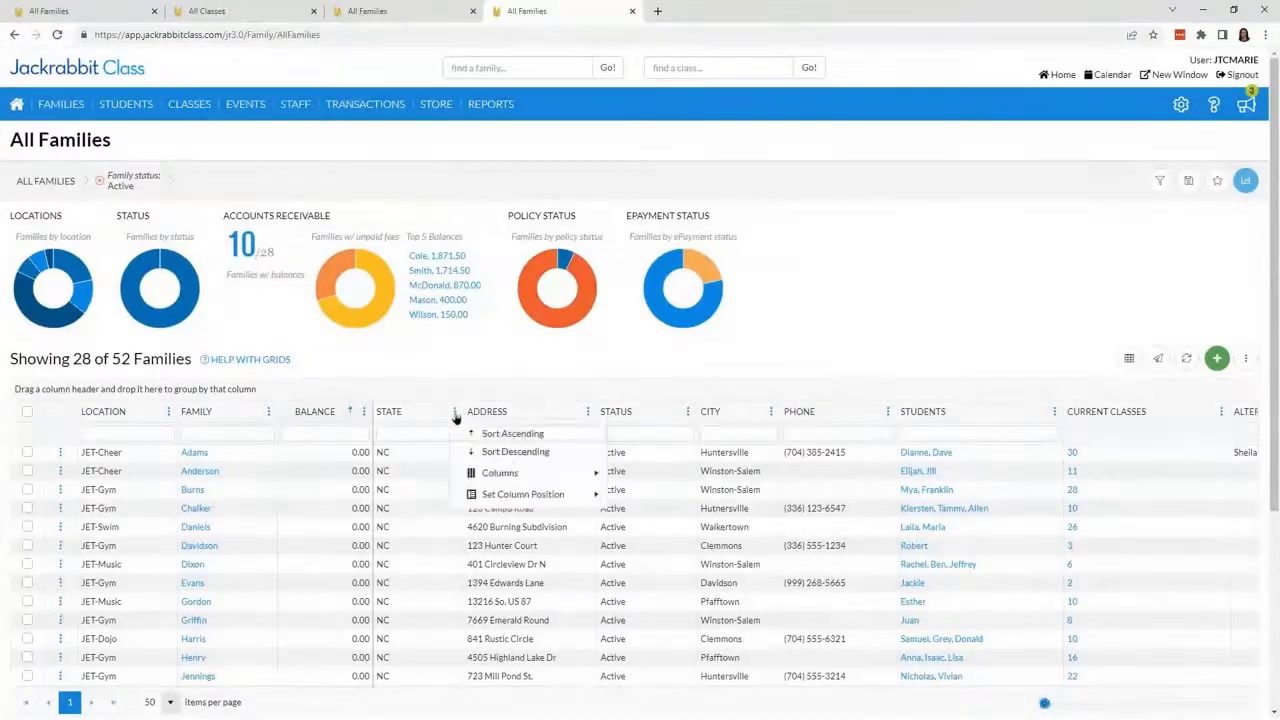
{"action": "mouse_move", "coordinate": [525, 478]}
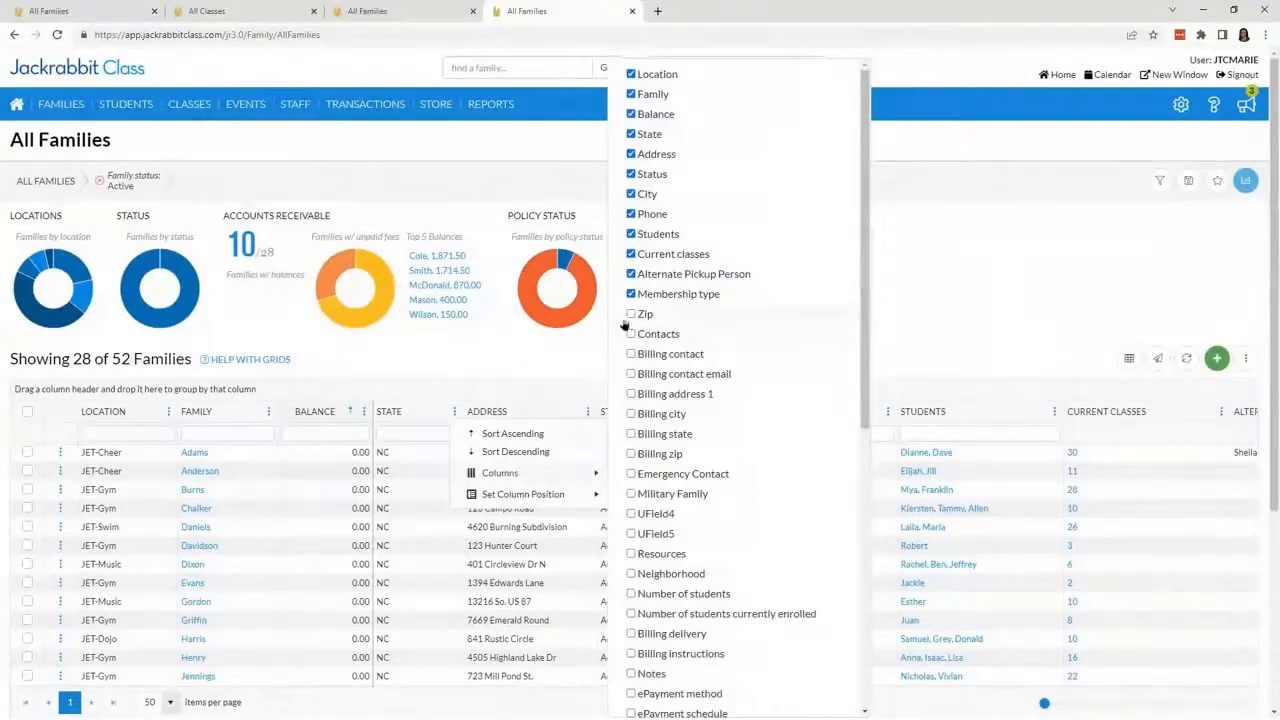
{"action": "left_click", "coordinate": [984, 692]}
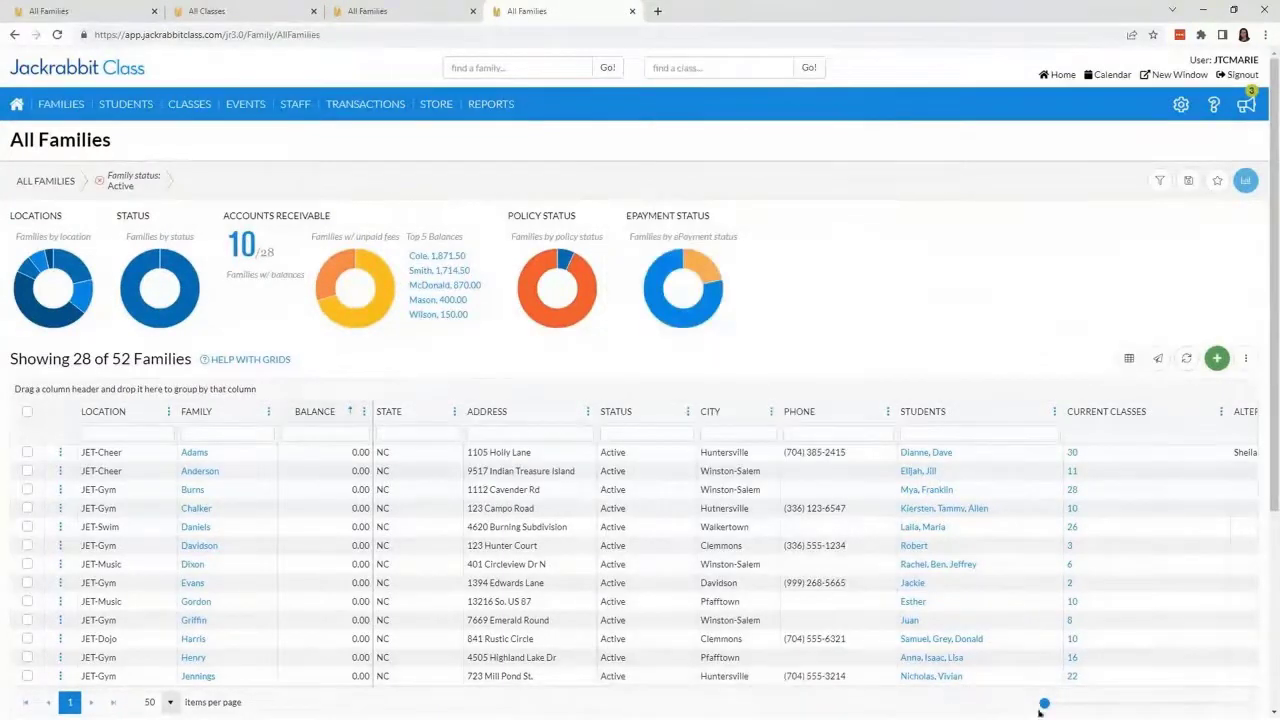
- Group the family grid by Zip and look through the resulting groups
{"action": "left_click_drag", "start_coordinate": [1044, 704], "coordinate": [1243, 704]}
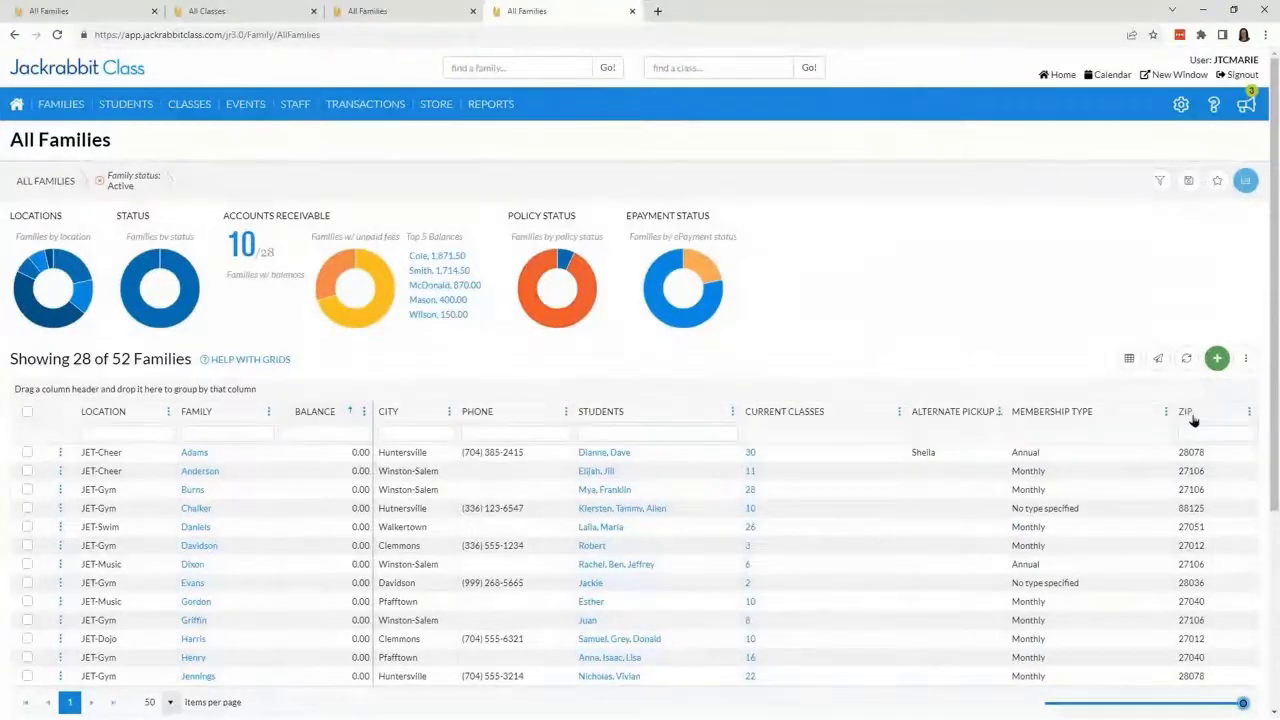
{"action": "left_click_drag", "start_coordinate": [1188, 414], "coordinate": [45, 392]}
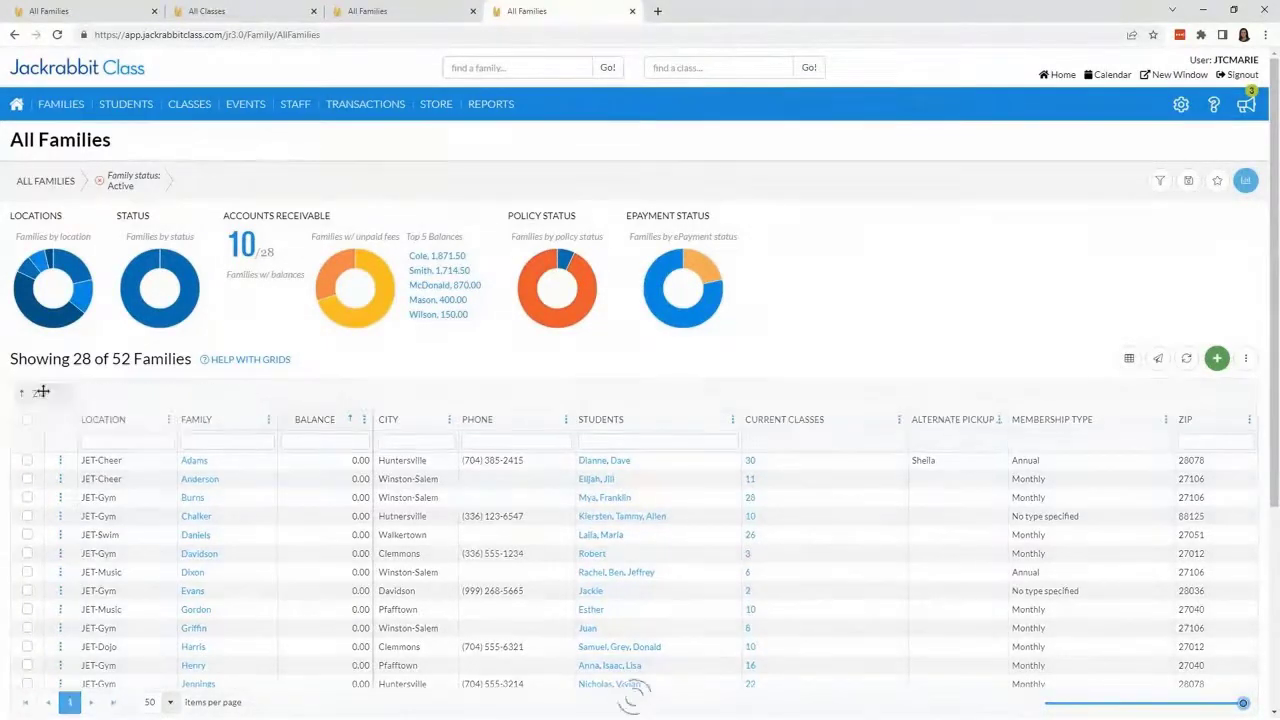
{"action": "scroll", "coordinate": [958, 558], "scroll_direction": "down", "scroll_amount": 3}
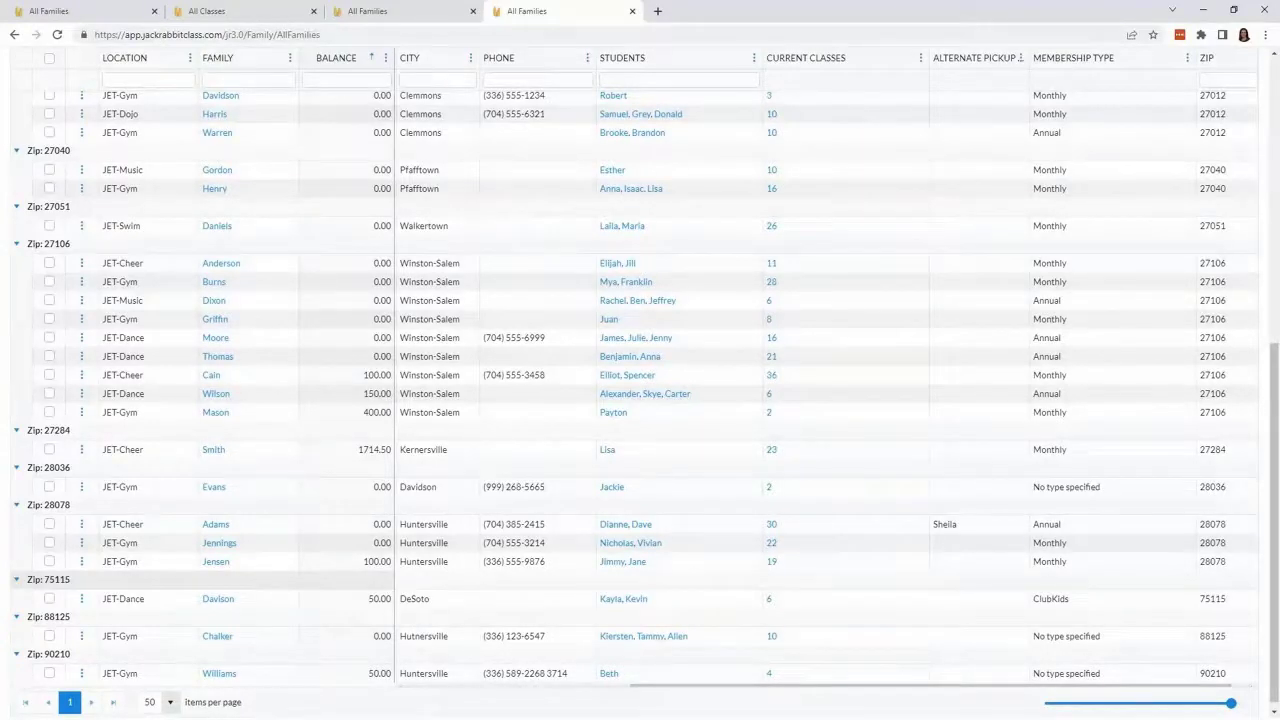
{"action": "scroll", "coordinate": [219, 540], "scroll_direction": "up", "scroll_amount": 5}
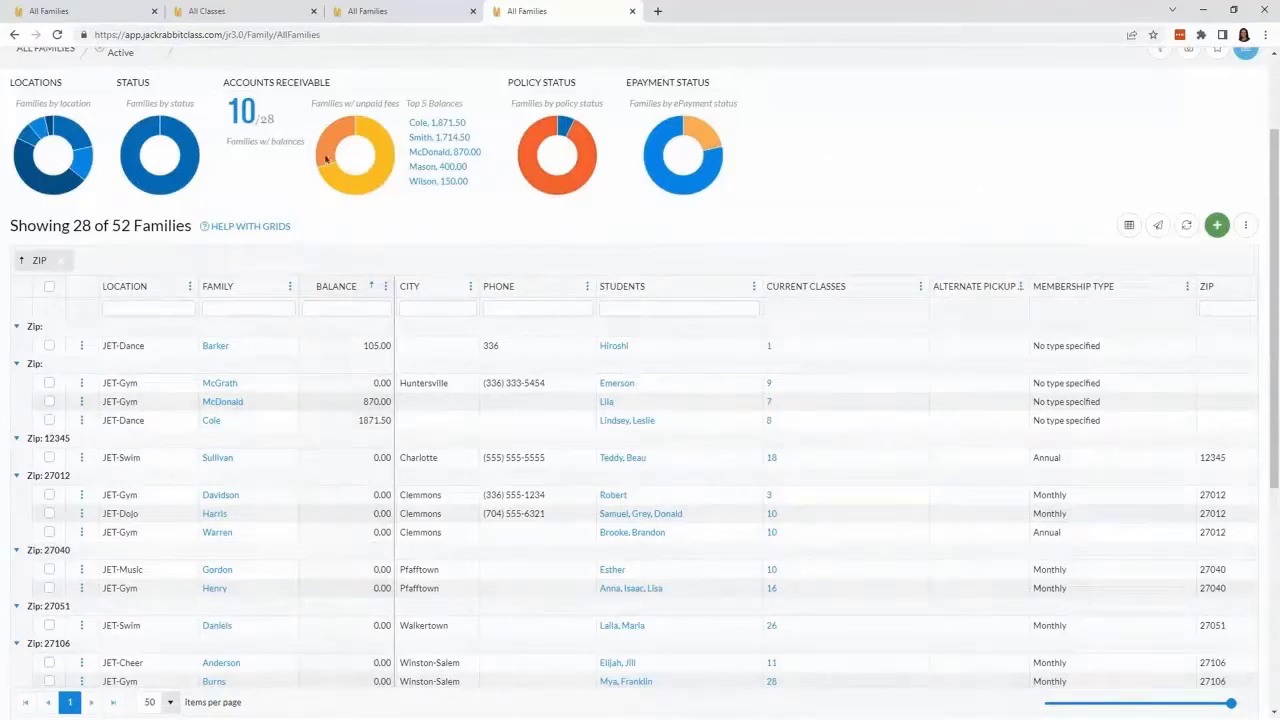
{"action": "scroll", "coordinate": [282, 246], "scroll_direction": "up", "scroll_amount": 2}
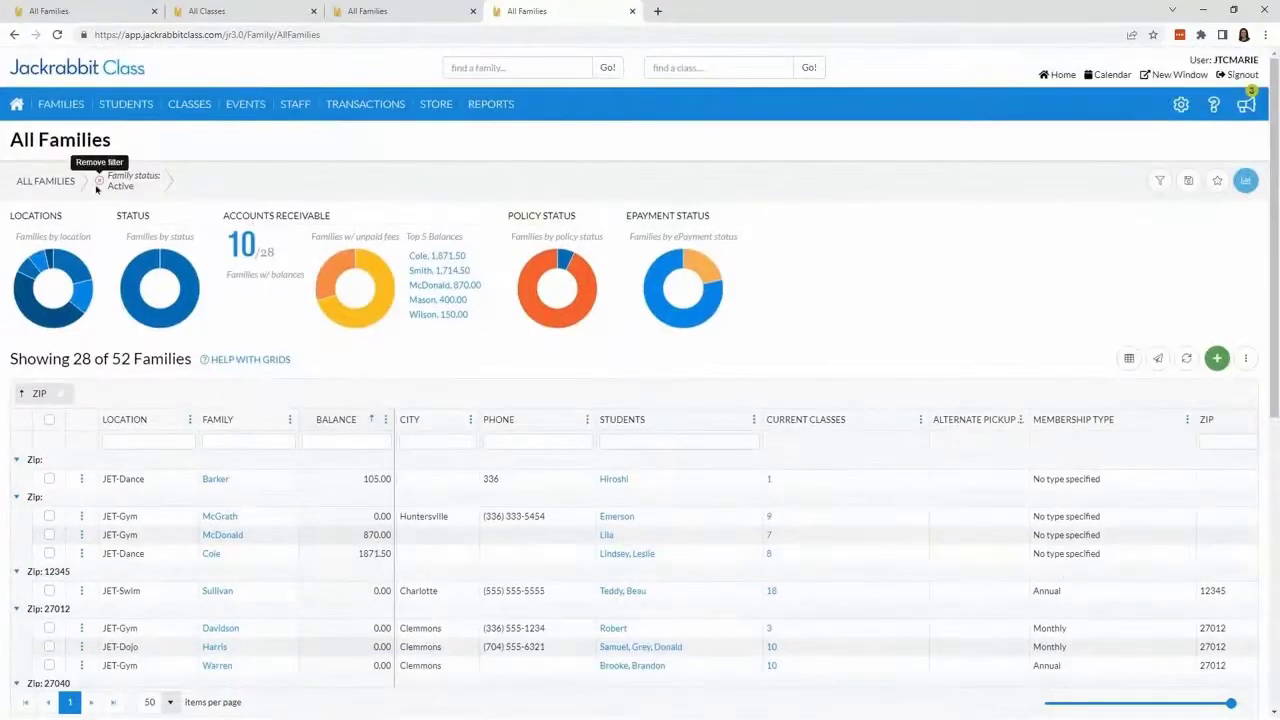
- Refresh the family grid and open the All Students page
{"action": "left_click", "coordinate": [1186, 360]}
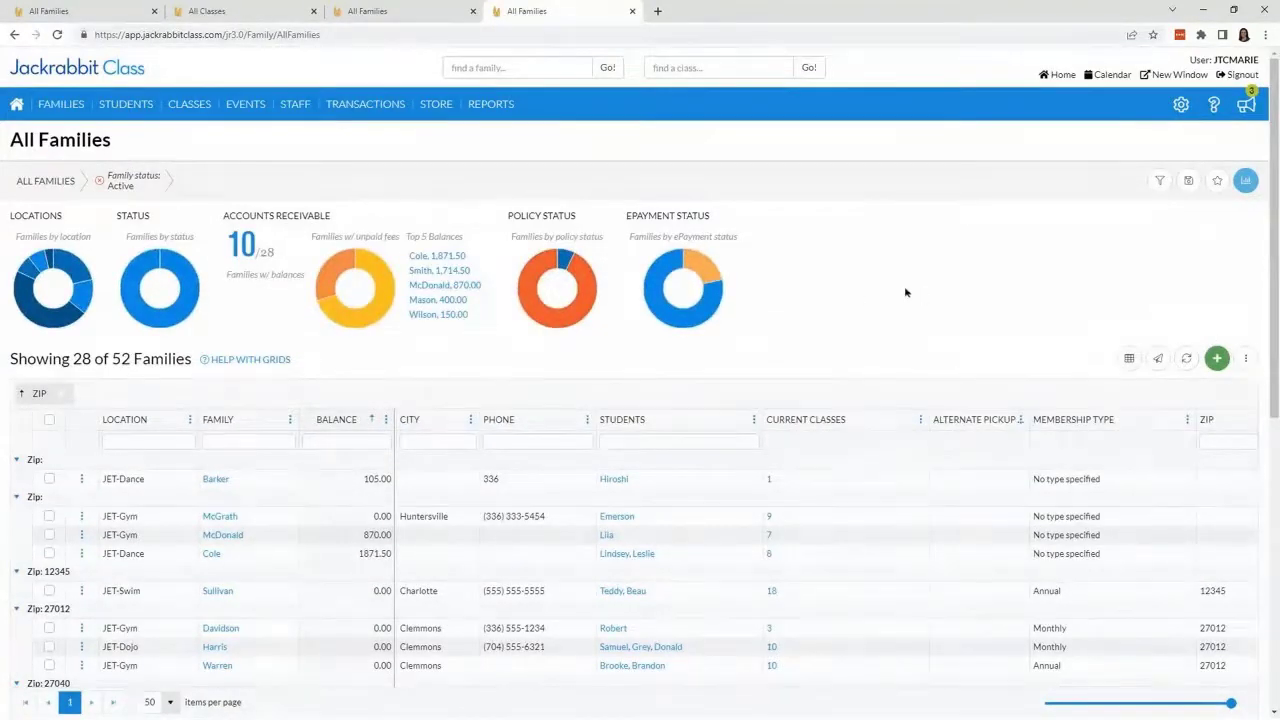
{"action": "mouse_move", "coordinate": [127, 111]}
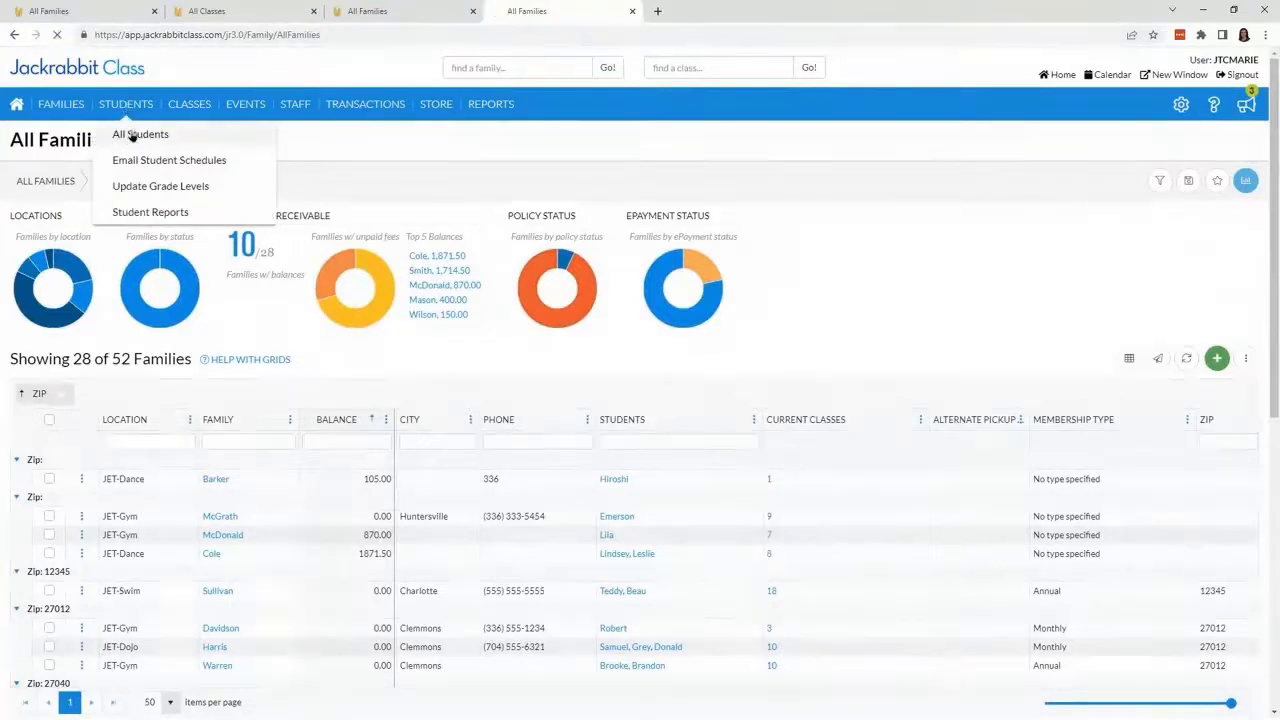
{"action": "left_click", "coordinate": [131, 135]}
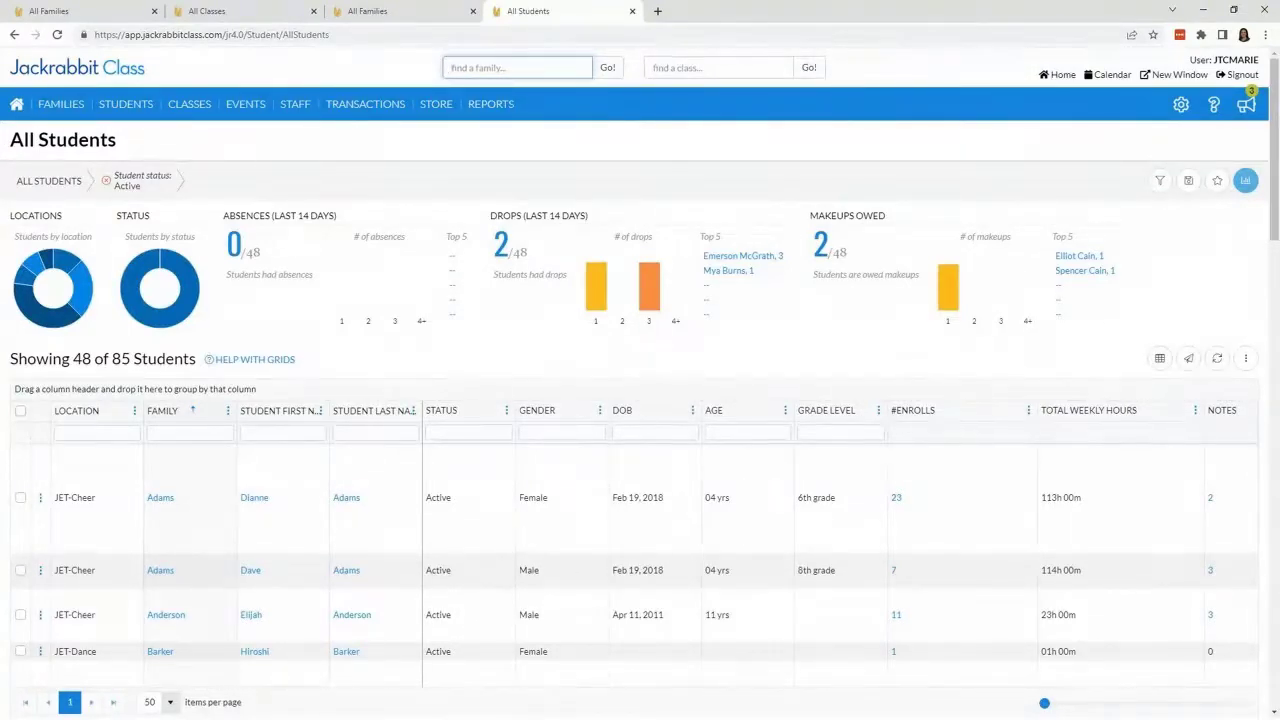
- Remove the Active student status filter and hide the summary charts above the student grid
{"action": "left_click", "coordinate": [108, 181]}
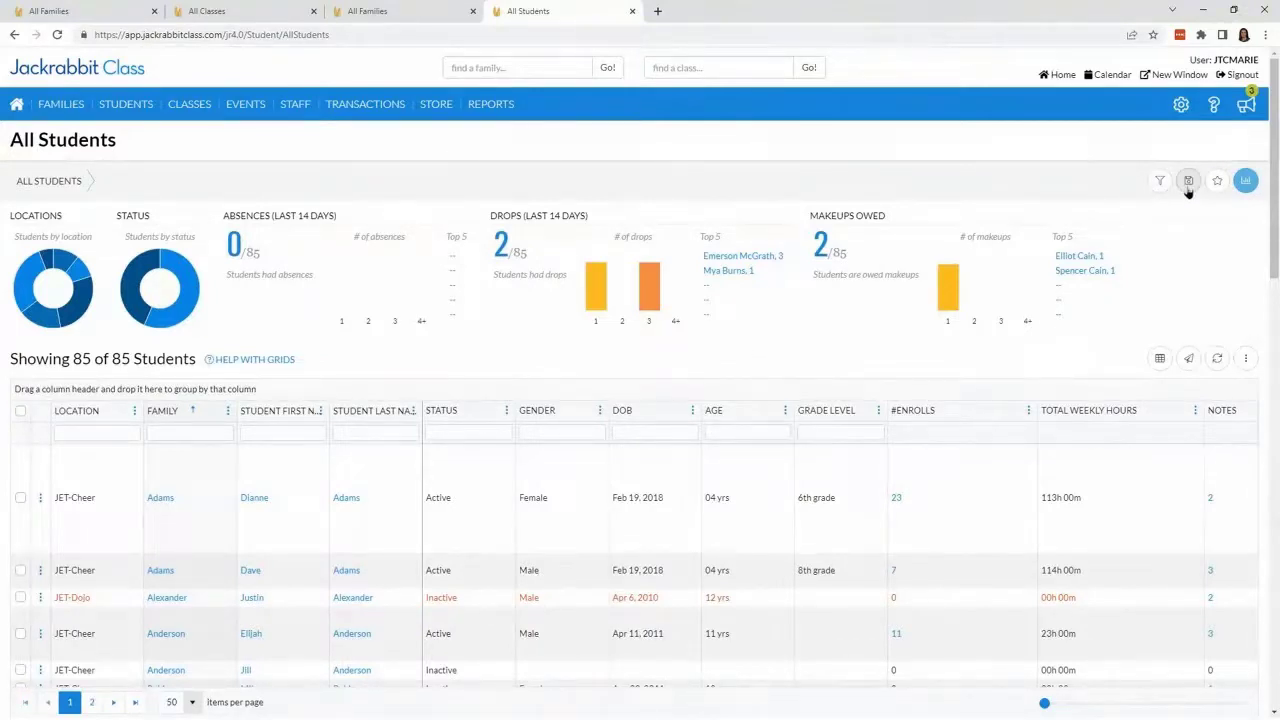
{"action": "left_click", "coordinate": [1247, 186]}
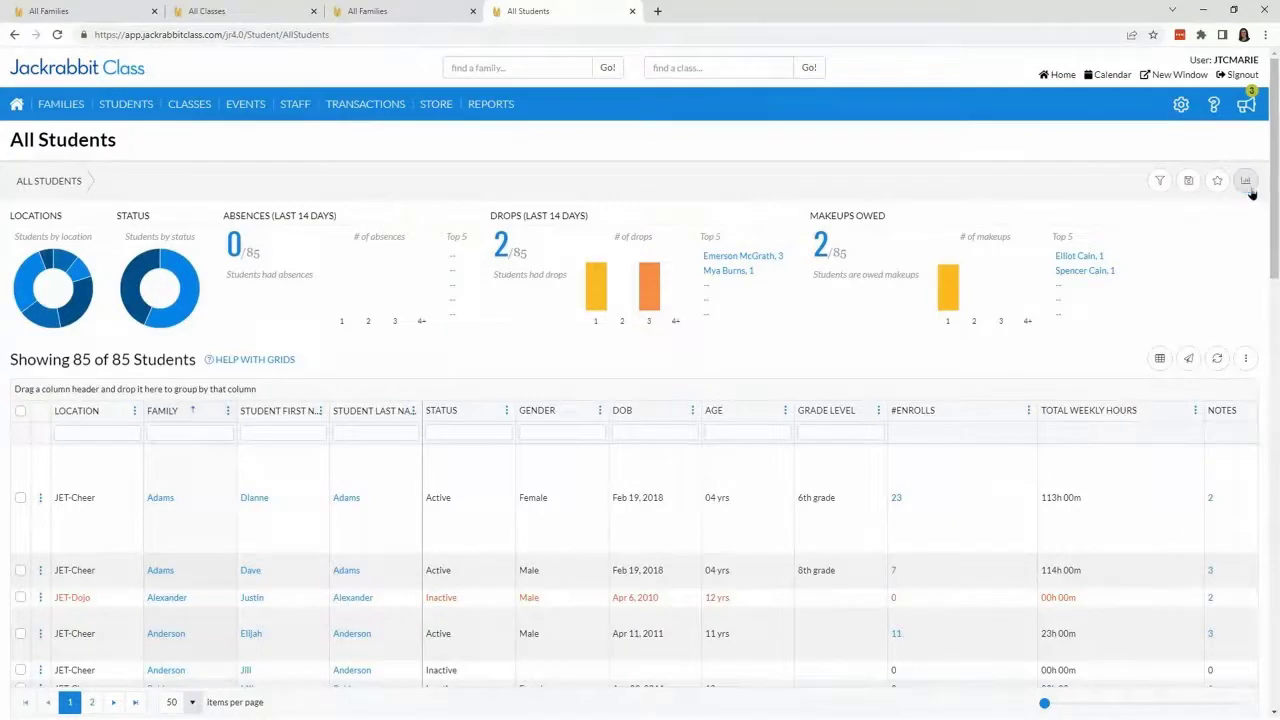
{"action": "left_click", "coordinate": [1249, 190]}
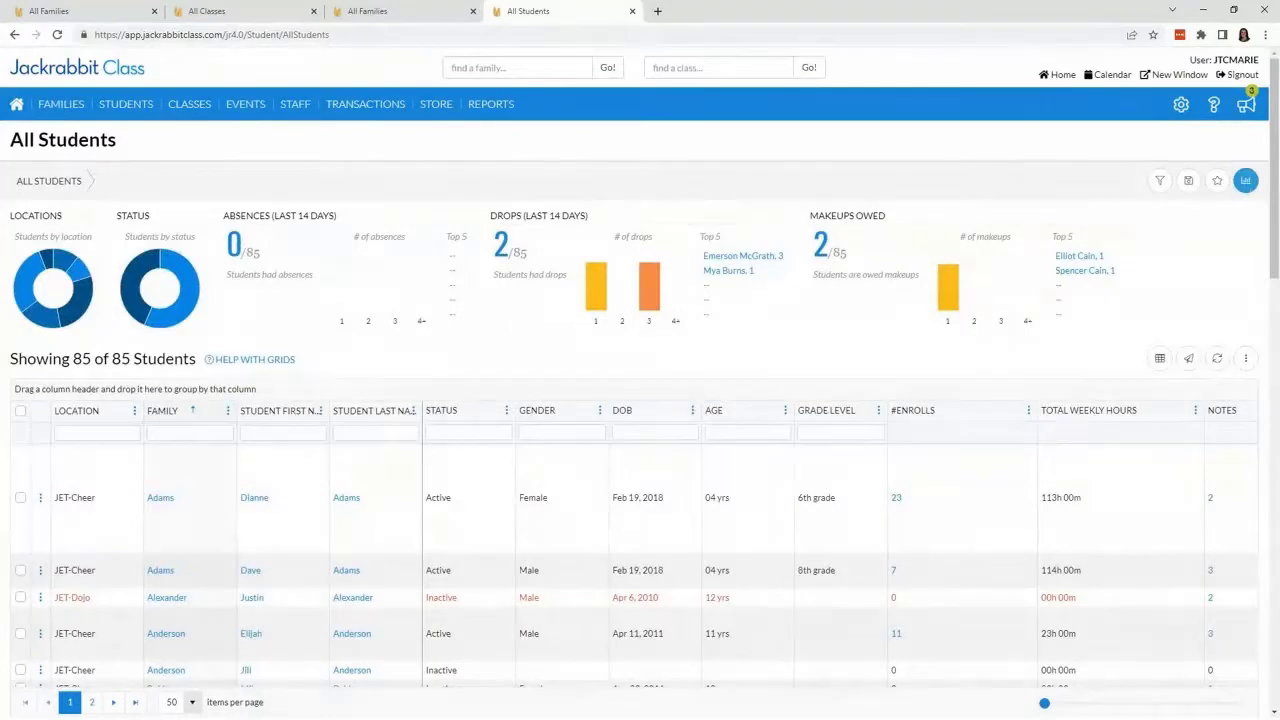
{"action": "left_click", "coordinate": [1246, 186]}
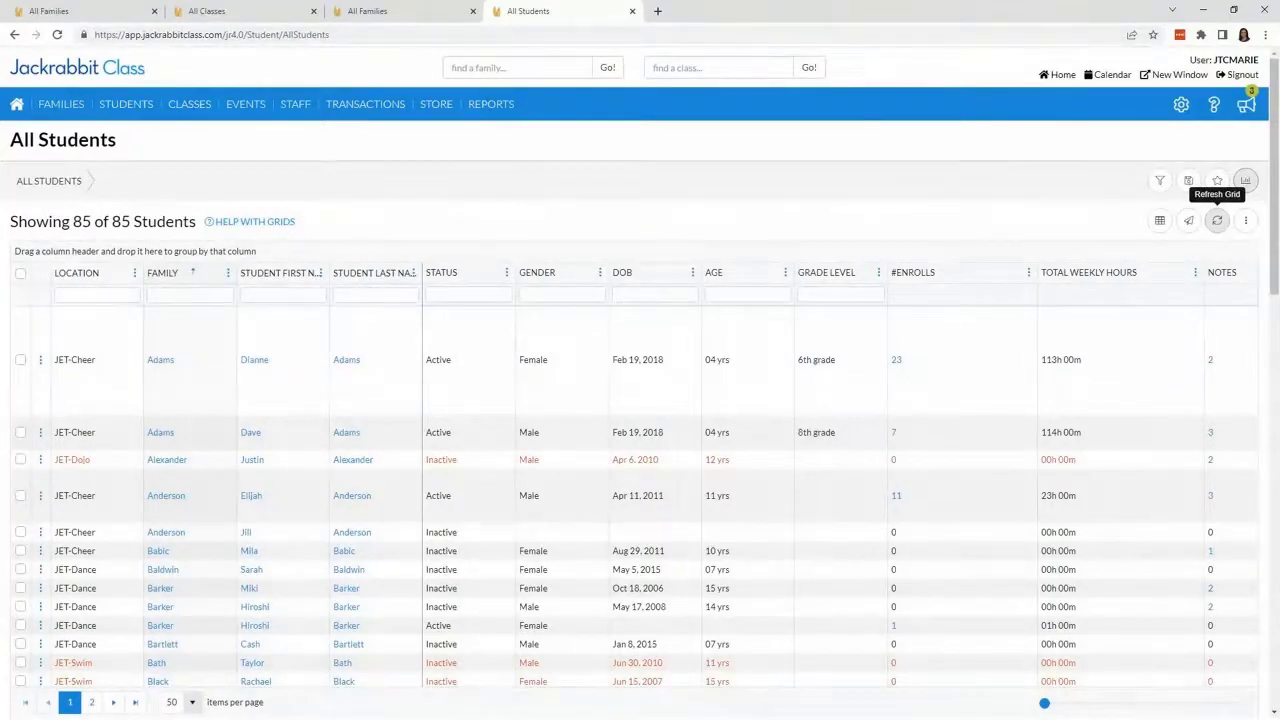
- Look through the bulk actions for the student grid and the row actions of the first listed student
{"action": "left_click", "coordinate": [1246, 222]}
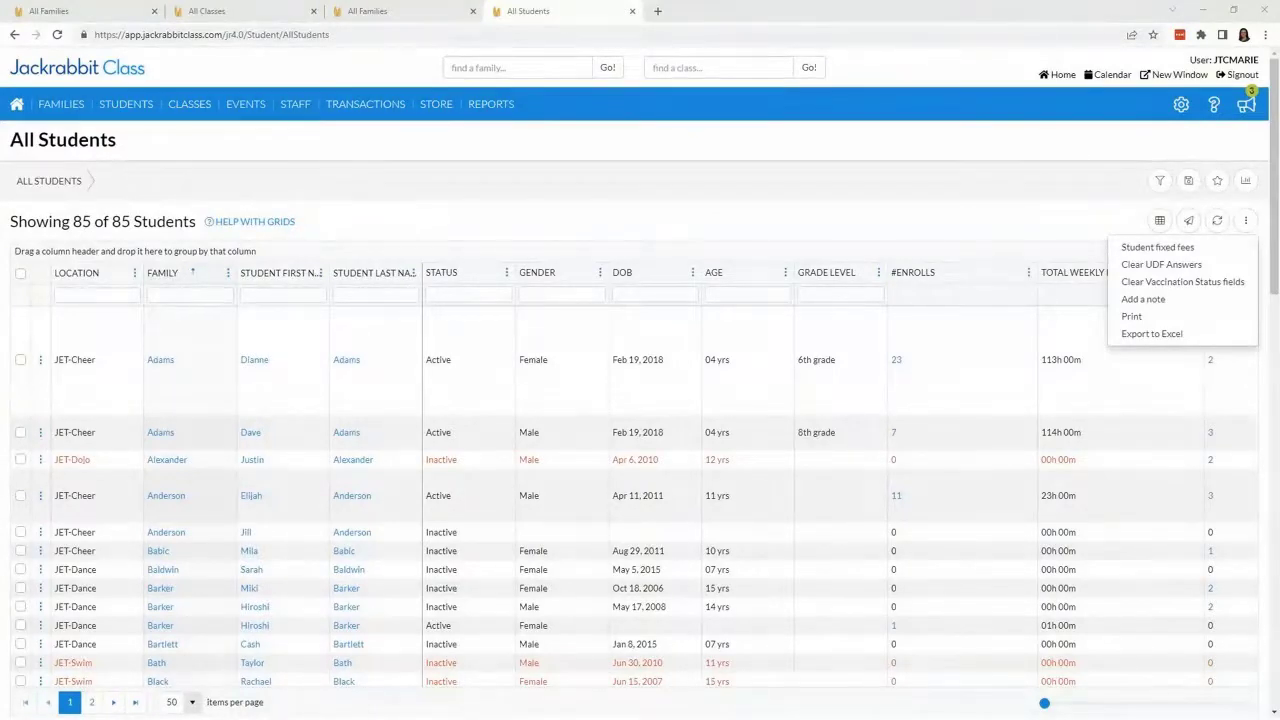
{"action": "left_click", "coordinate": [41, 365]}
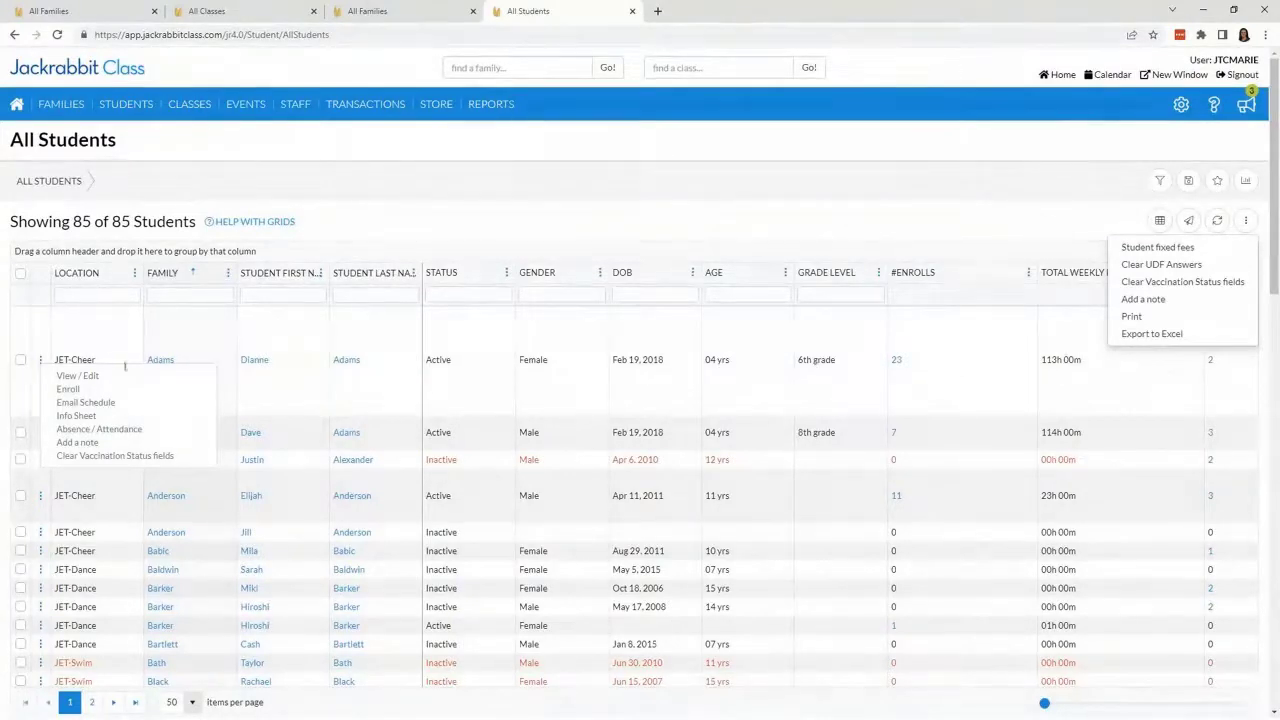
{"action": "left_click", "coordinate": [490, 232]}
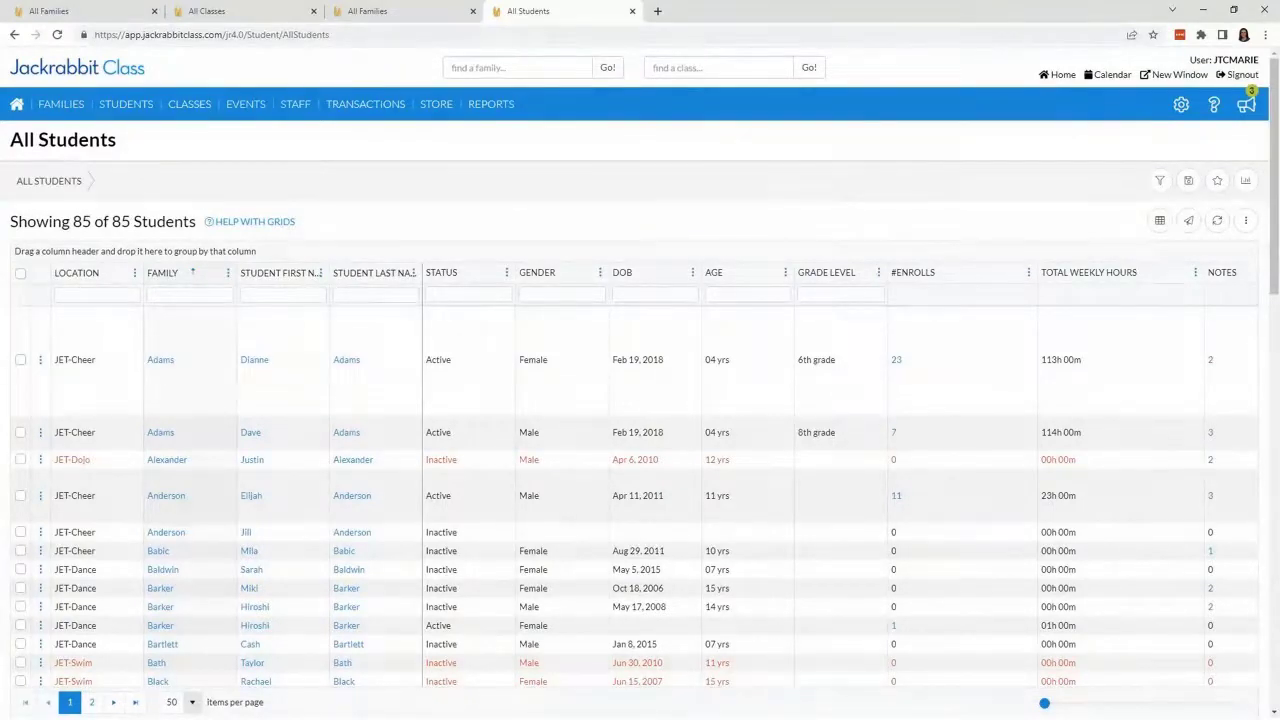
- Look through the full list of columns available for the student grid
{"action": "left_click", "coordinate": [507, 273]}
{"action": "mouse_move", "coordinate": [577, 343]}
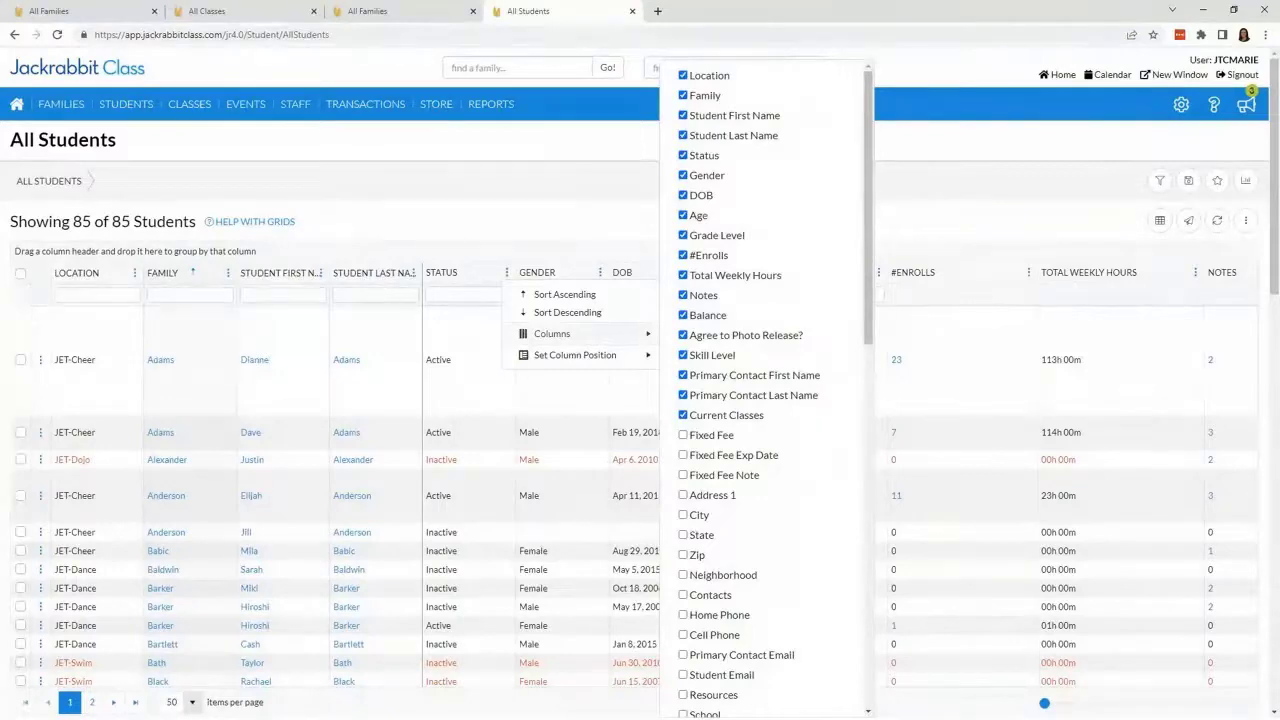
{"action": "scroll", "coordinate": [798, 329], "scroll_direction": "down", "scroll_amount": 3}
{"action": "scroll", "coordinate": [798, 329], "scroll_direction": "down", "scroll_amount": 6}
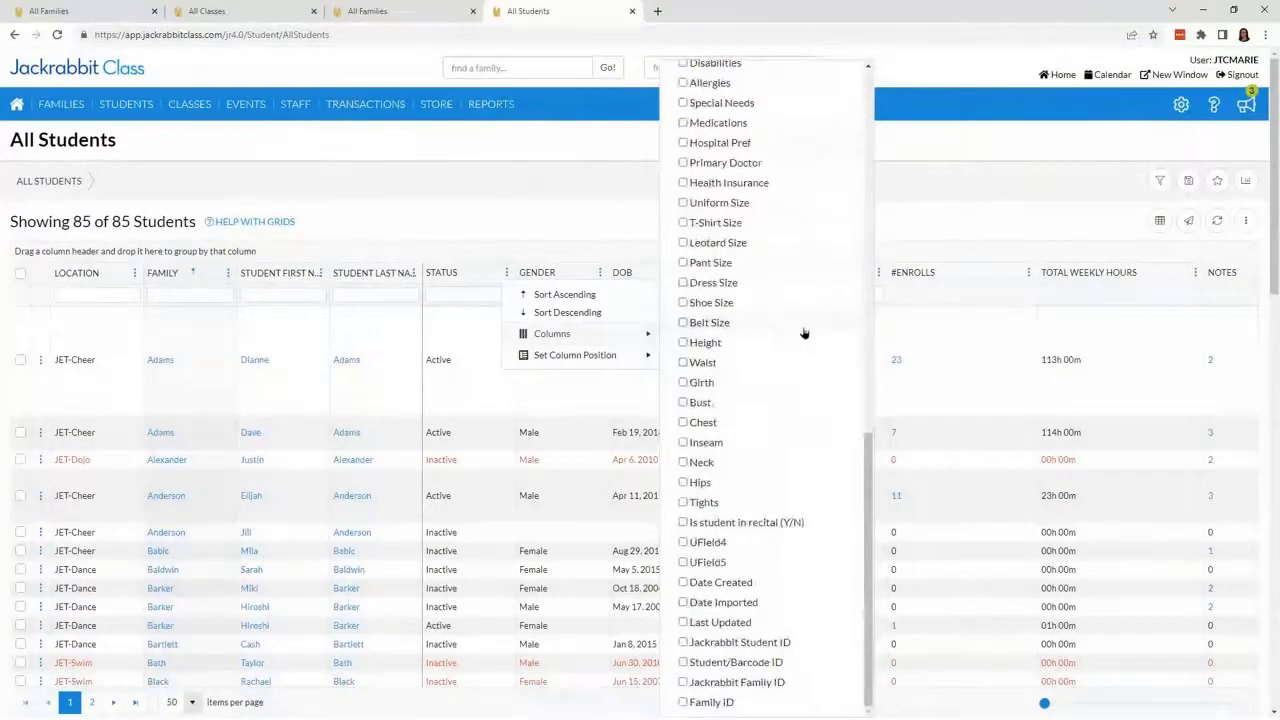
{"action": "scroll", "coordinate": [802, 333], "scroll_direction": "down", "scroll_amount": 3}
{"action": "scroll", "coordinate": [804, 333], "scroll_direction": "down", "scroll_amount": 1}
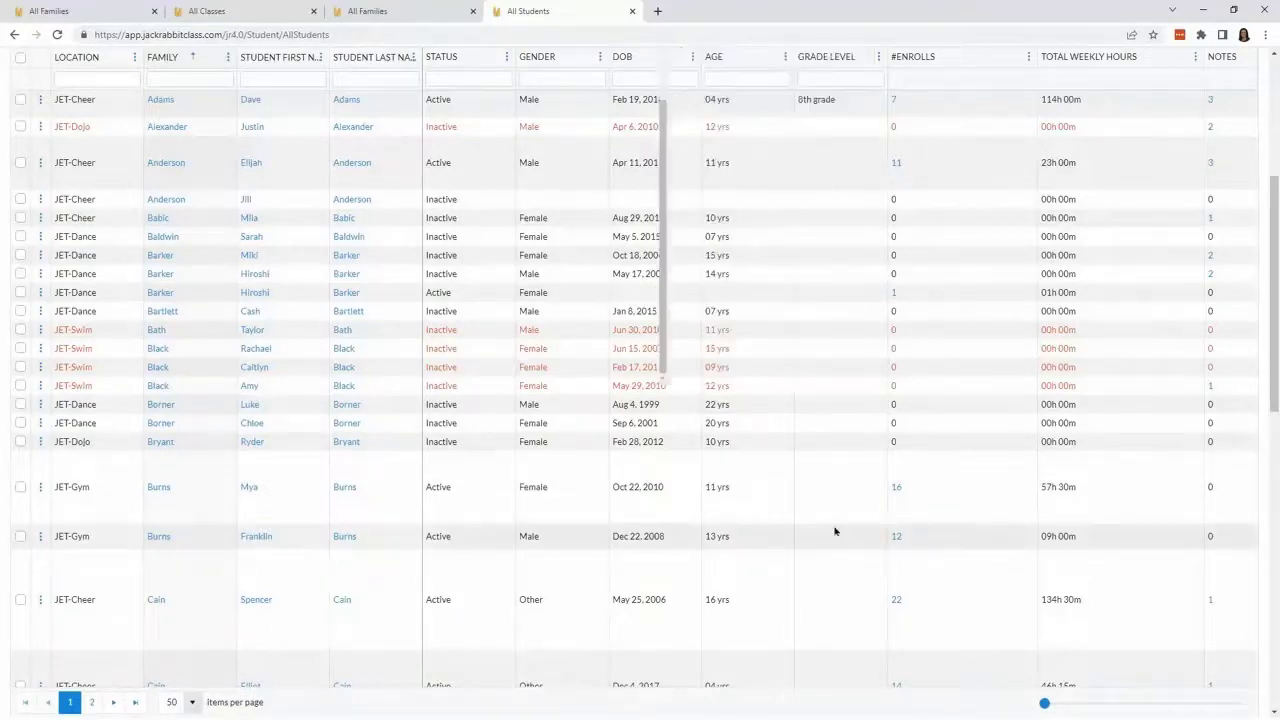
{"action": "scroll", "coordinate": [834, 529], "scroll_direction": "up", "scroll_amount": 5}
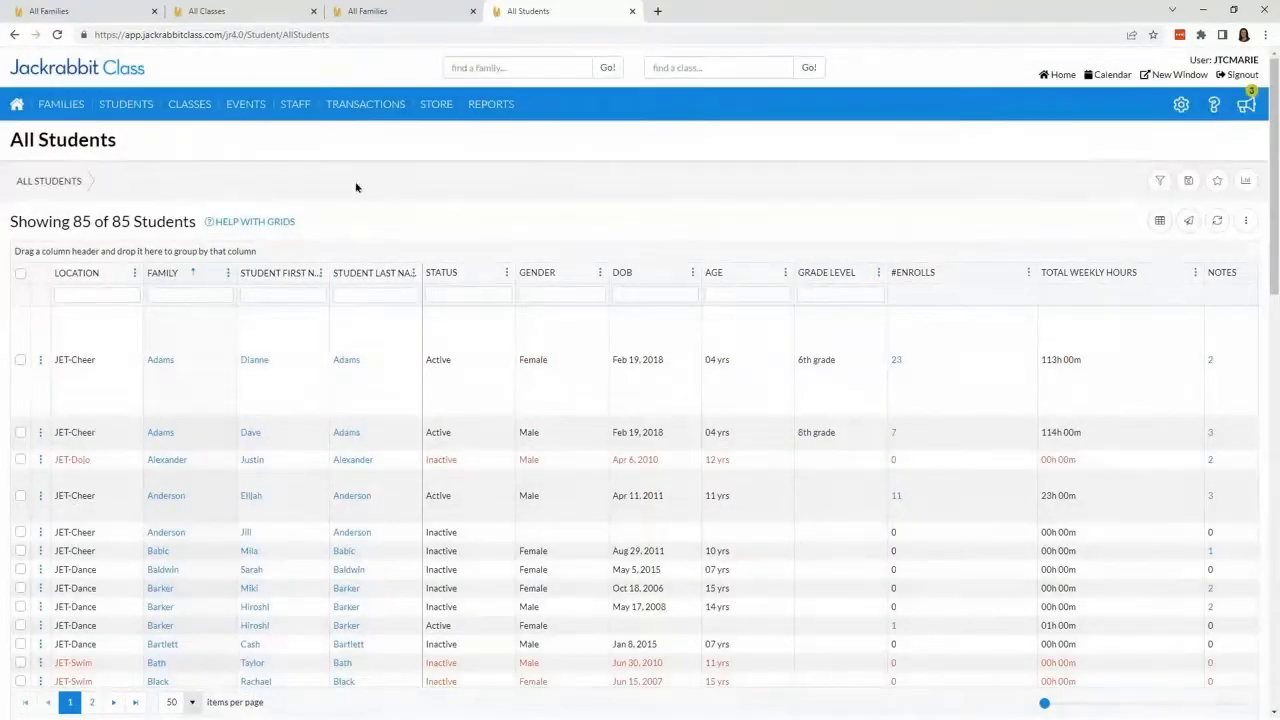
- Open the All Classes page and look through the columns available for its grid
{"action": "mouse_move", "coordinate": [188, 106]}
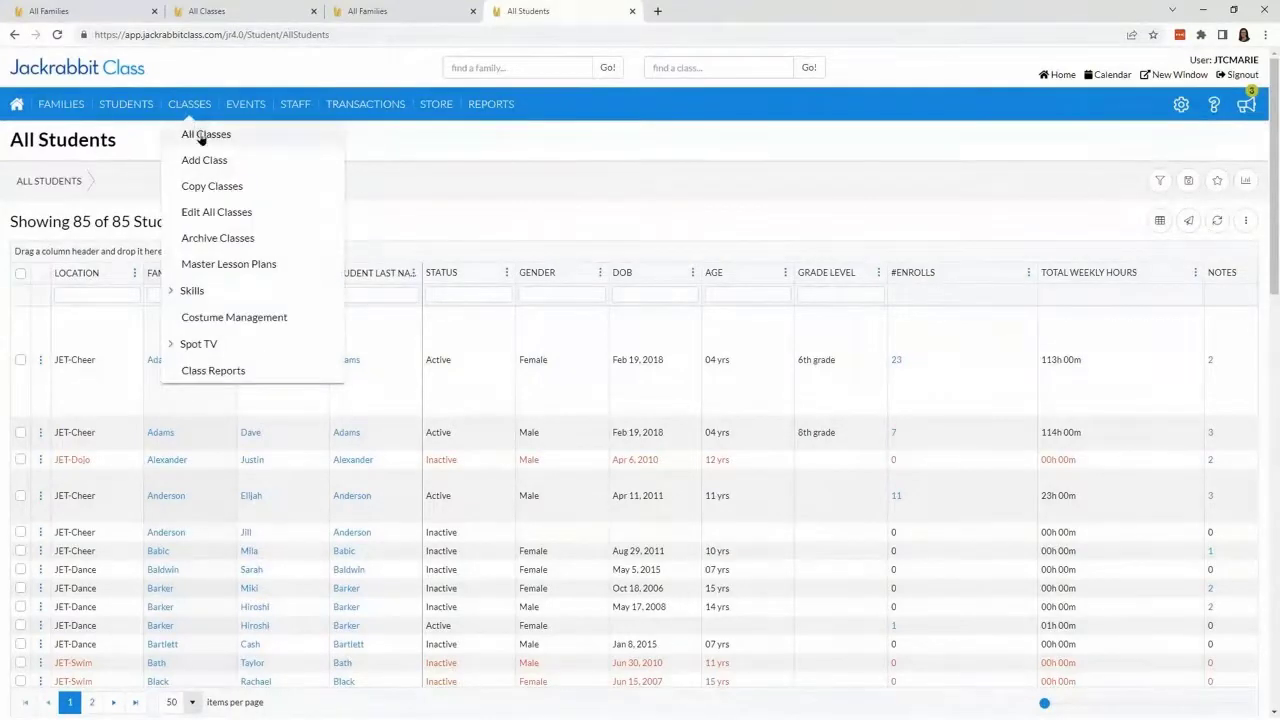
{"action": "left_click", "coordinate": [201, 136]}
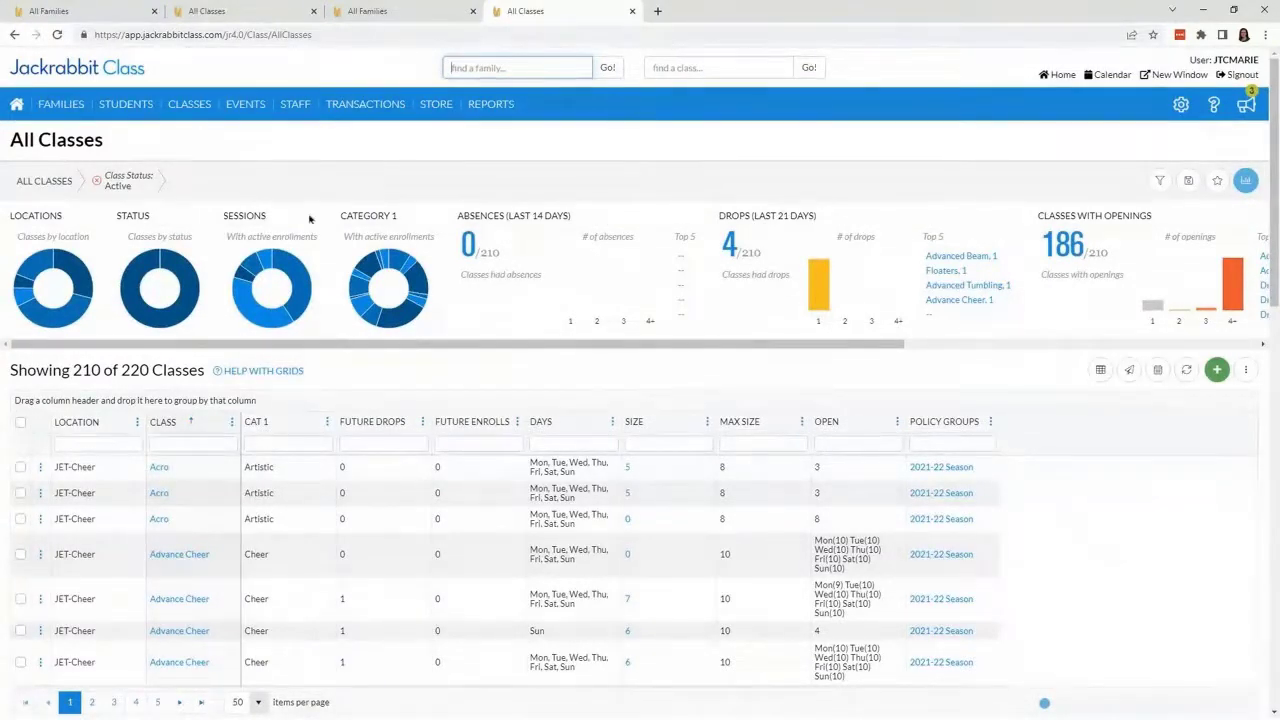
{"action": "left_click", "coordinate": [517, 422]}
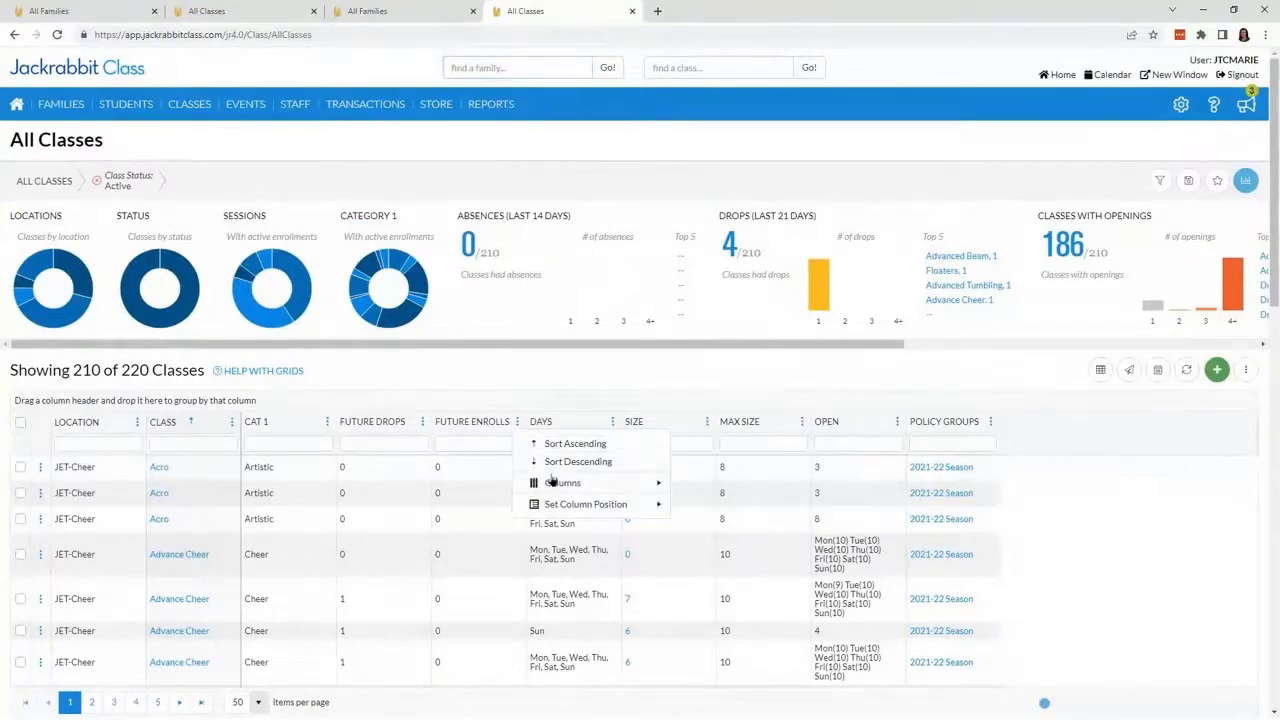
{"action": "mouse_move", "coordinate": [555, 484]}
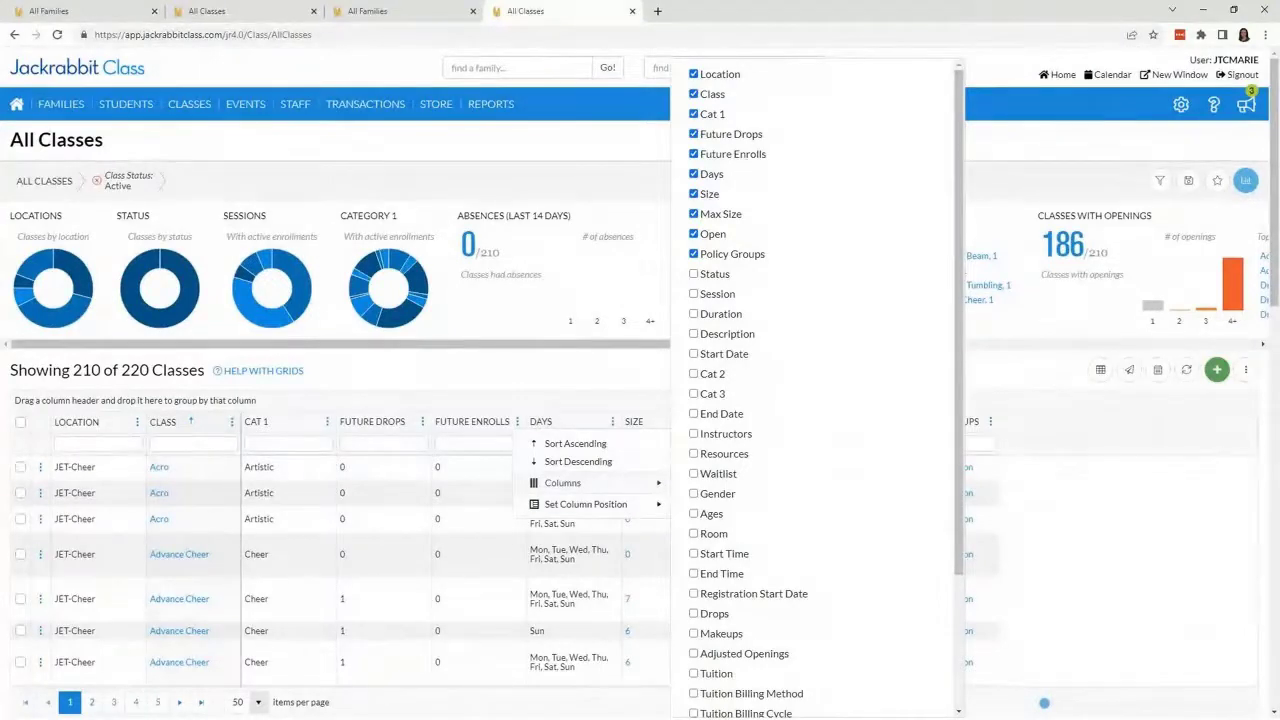
{"action": "left_click", "coordinate": [457, 379]}
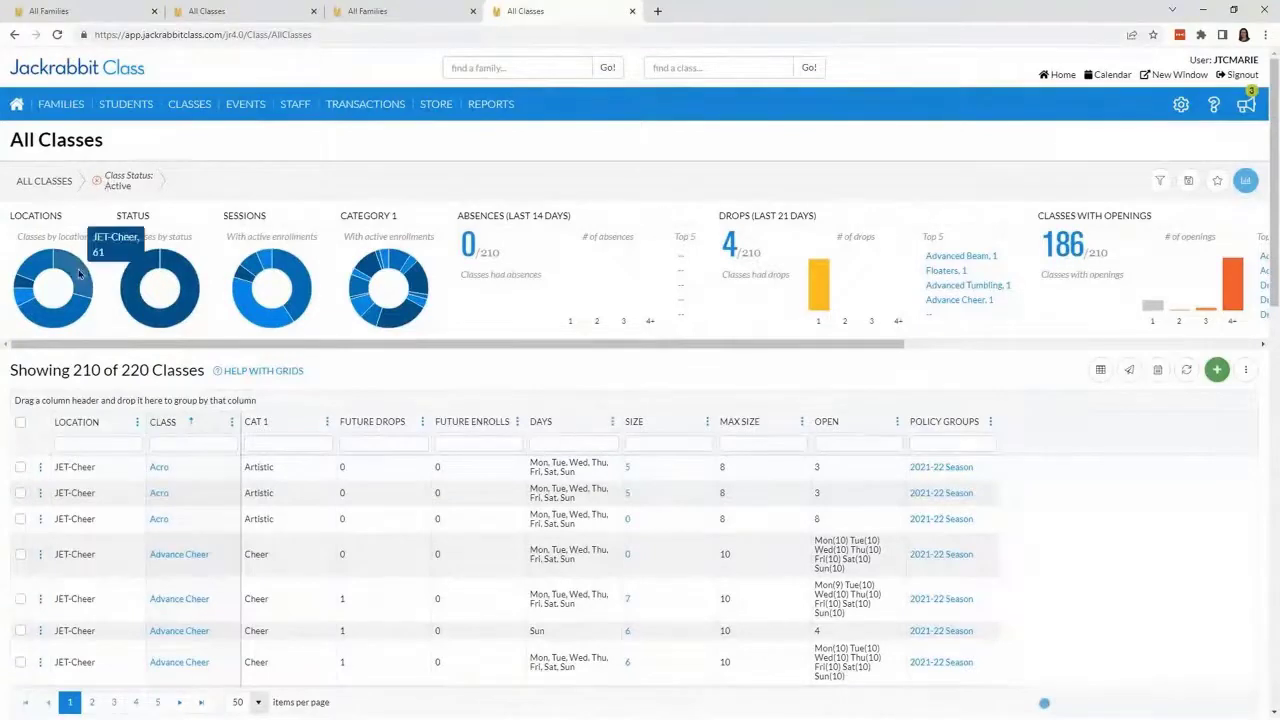
- Filter the classes to the JET-Dance location using the Locations chart and remove that location filter again
{"action": "left_click", "coordinate": [57, 318]}
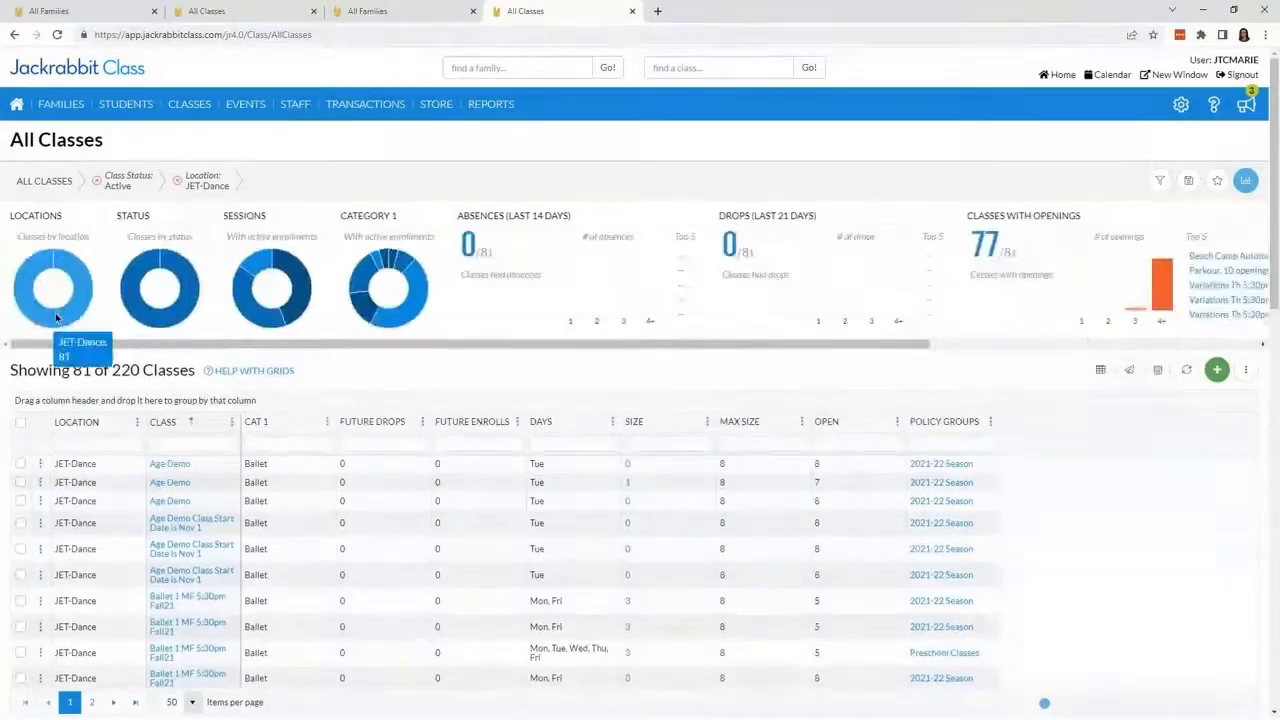
{"action": "left_click", "coordinate": [177, 182]}
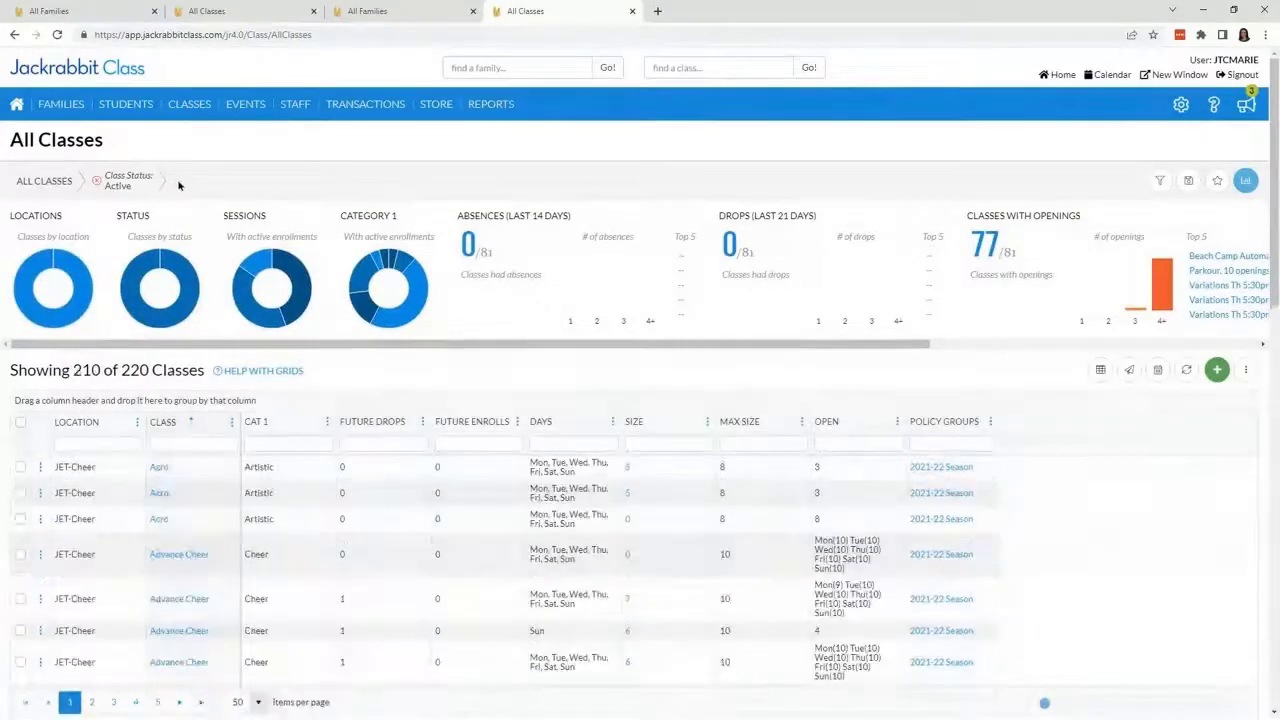